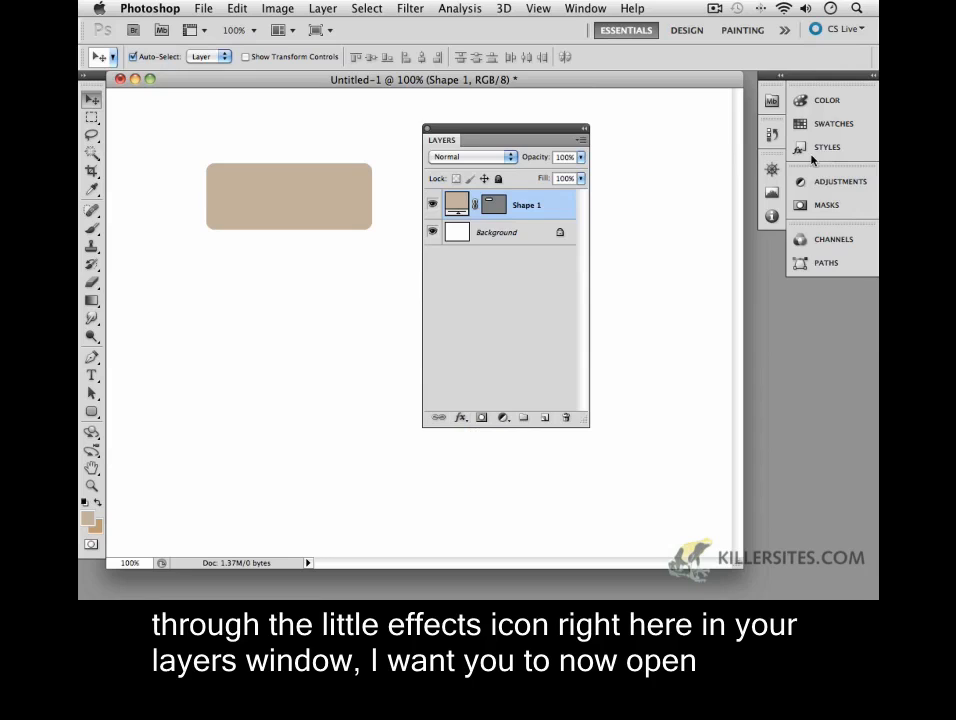
left_click(824, 150)
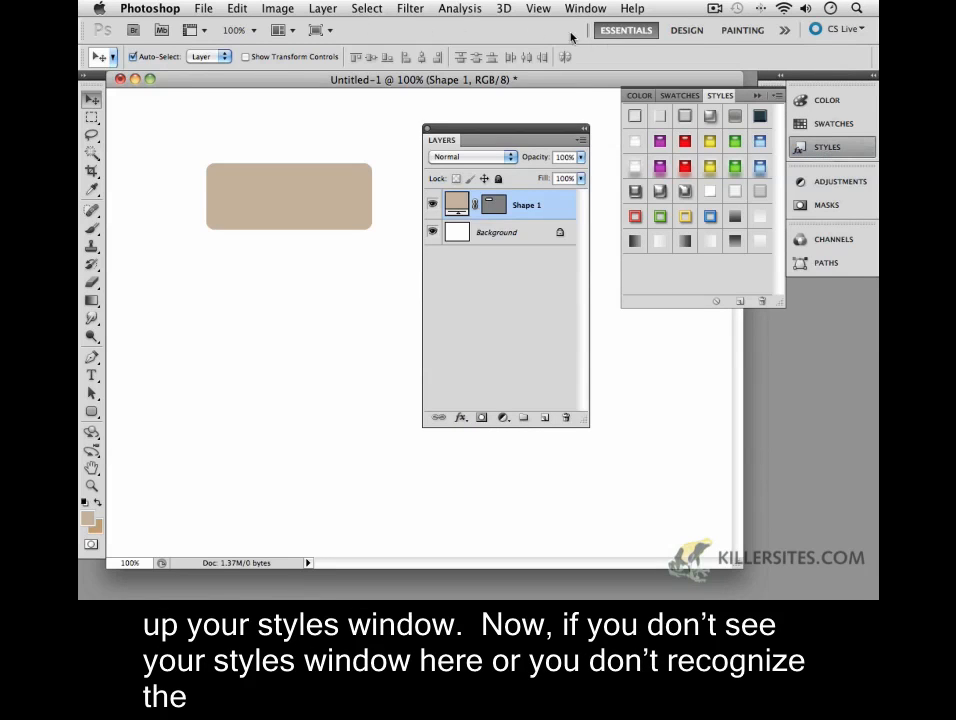
left_click(828, 148)
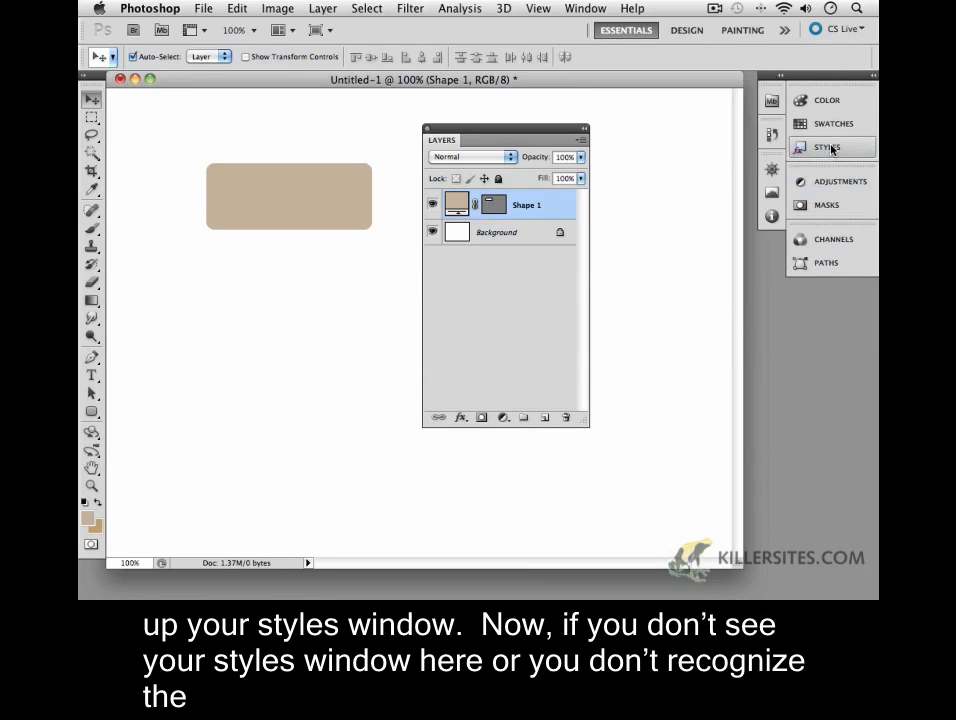
left_click(871, 75)
left_click(870, 75)
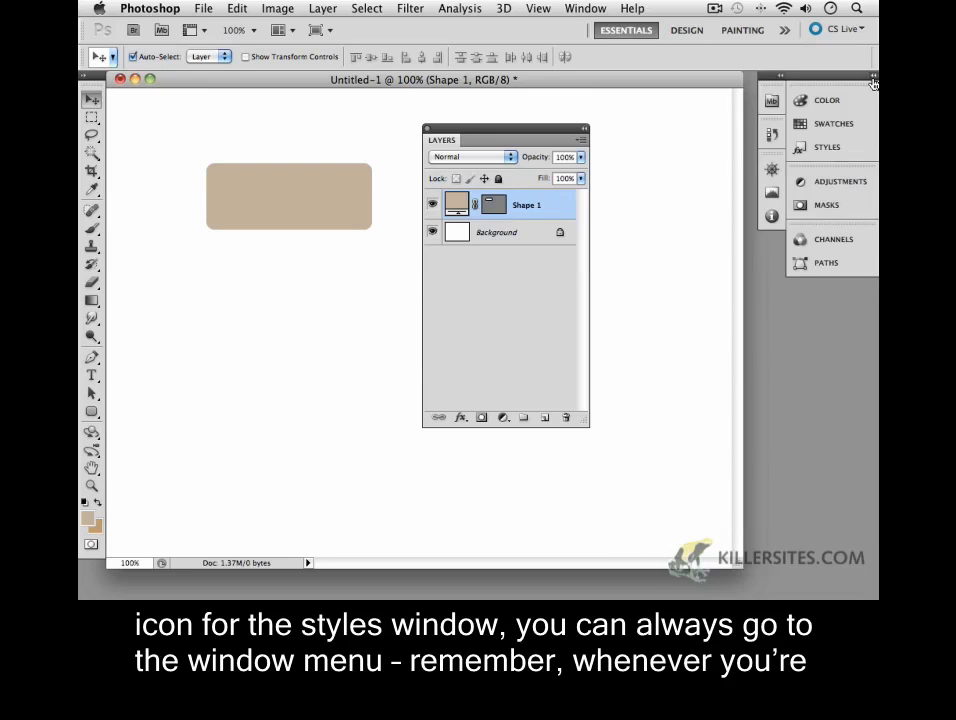
Step: Show the Styles panel and reset its presets, replacing the current styles with the default ones
left_click(594, 10)
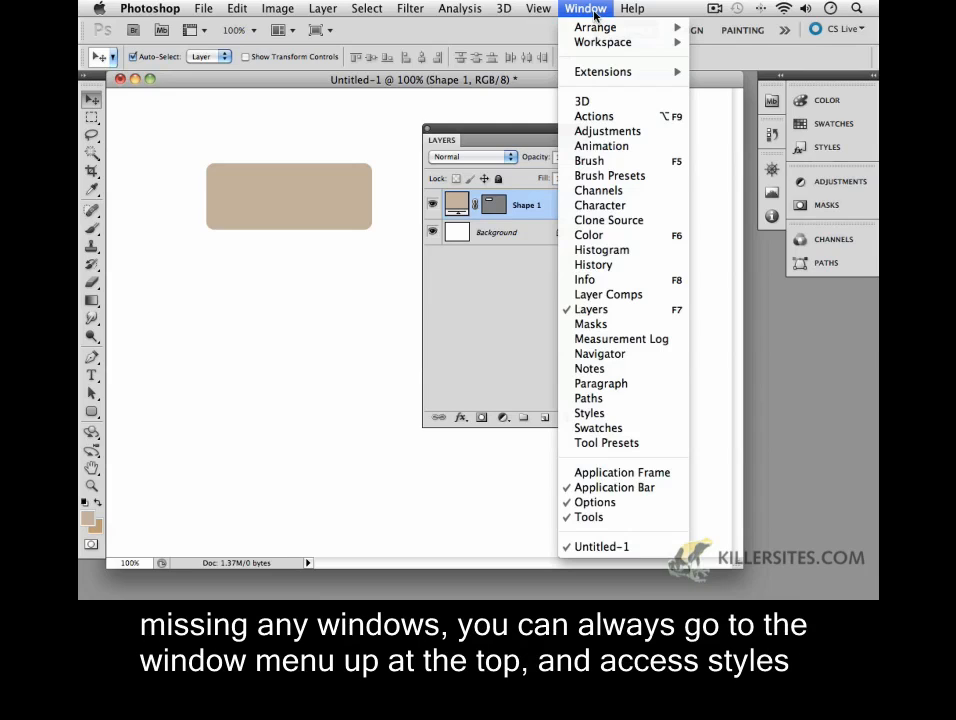
left_click(596, 415)
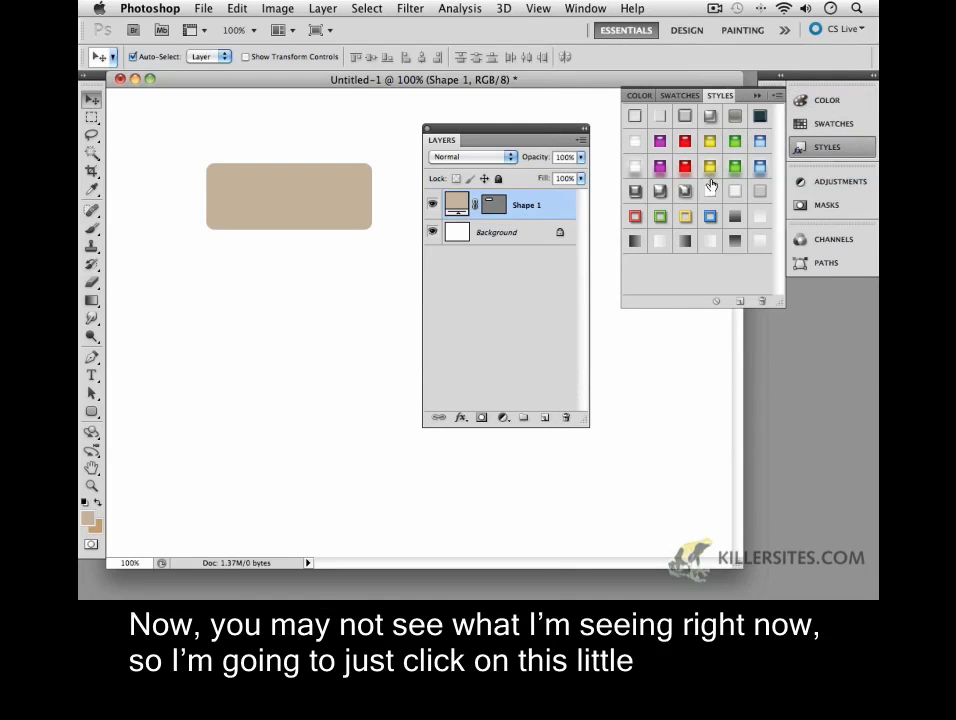
left_click(778, 96)
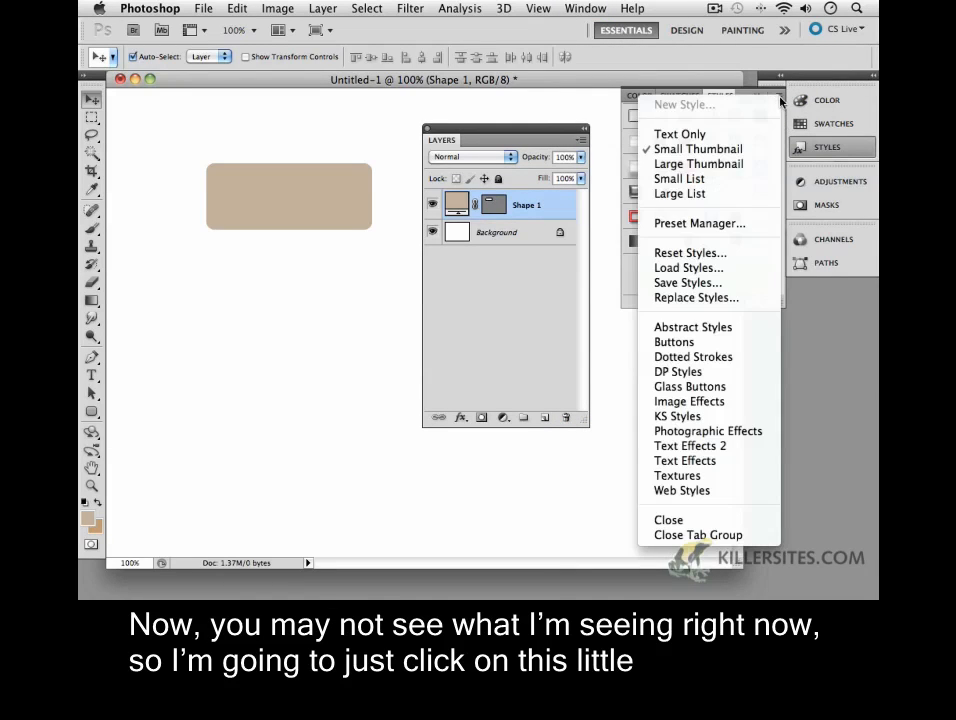
left_click(777, 96)
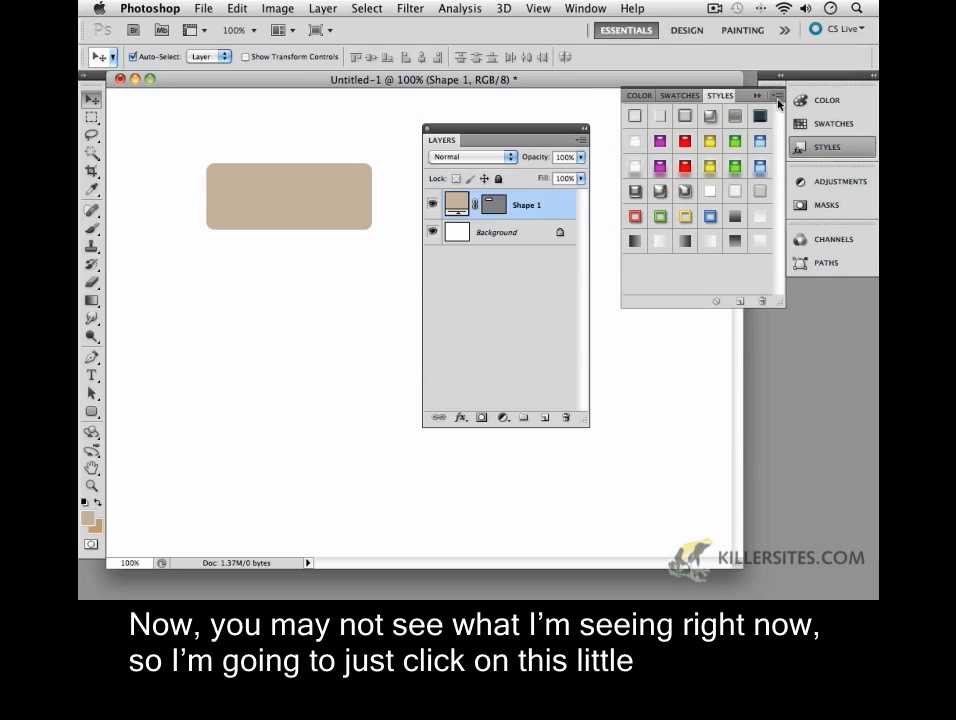
left_click(780, 100)
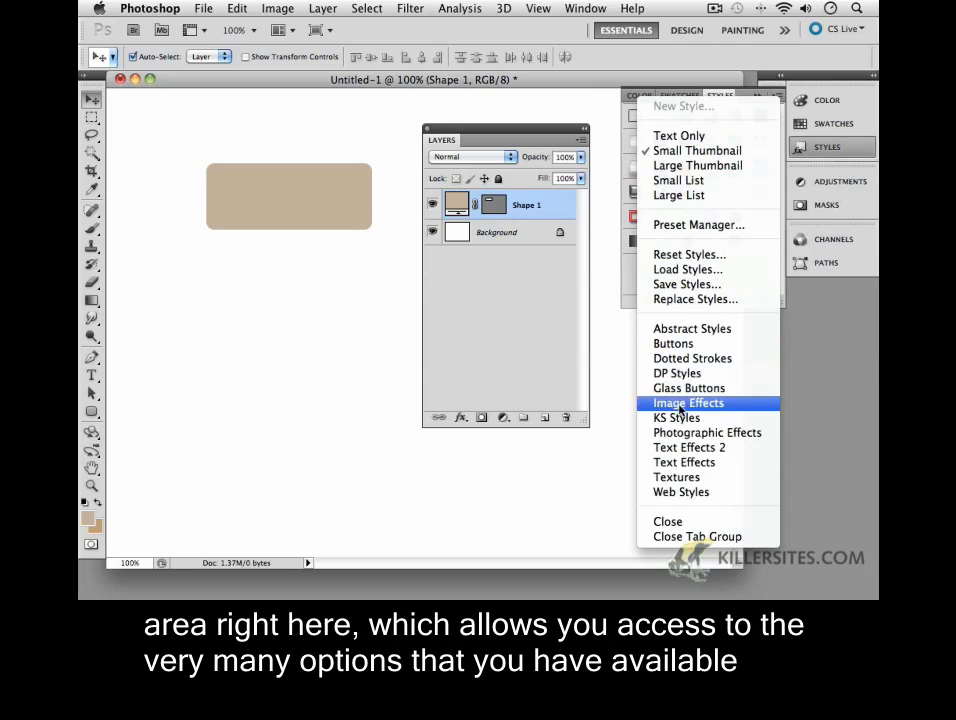
left_click(700, 254)
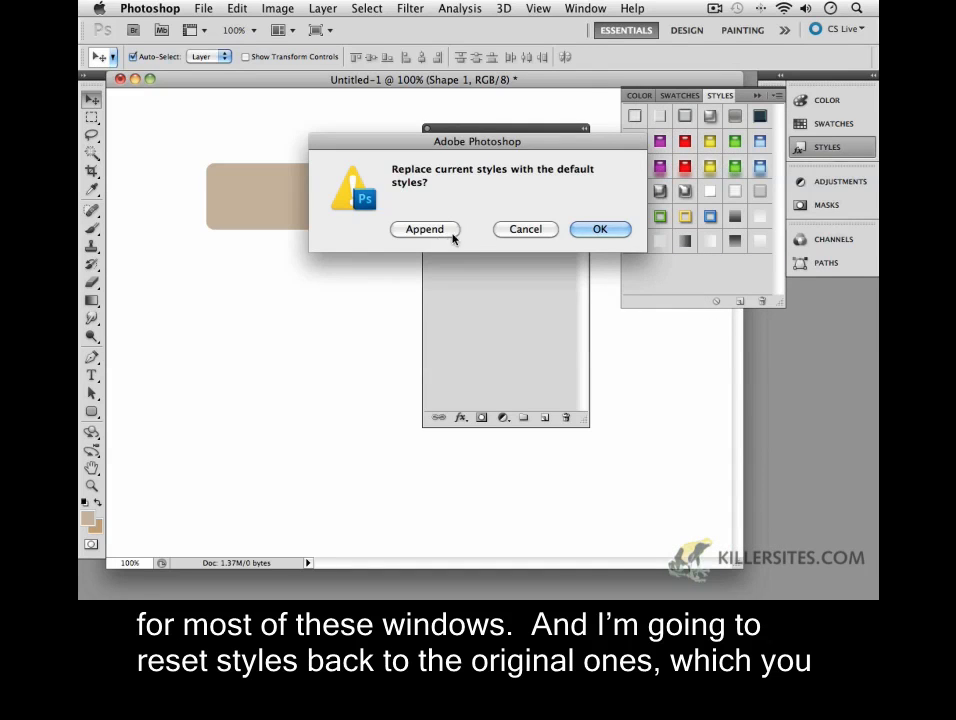
left_click(596, 232)
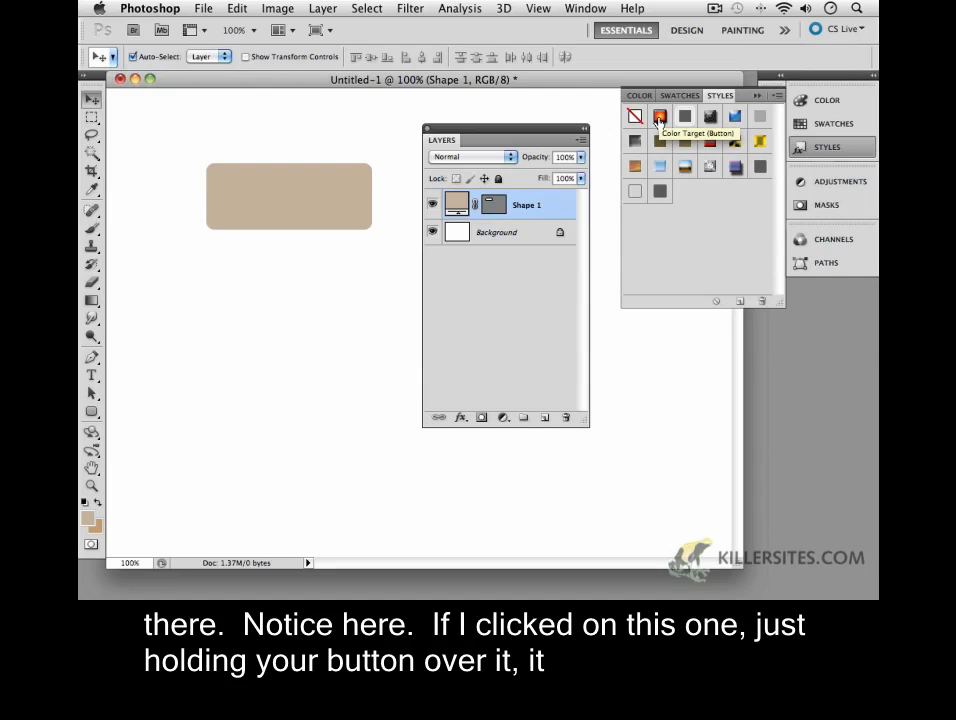
Step: Try several preset styles on the Shape 1 rounded rectangle, including Color Target, Double Ring Glow, Striped Cone, the glossy blue and the rainbow pattern
left_click(659, 119)
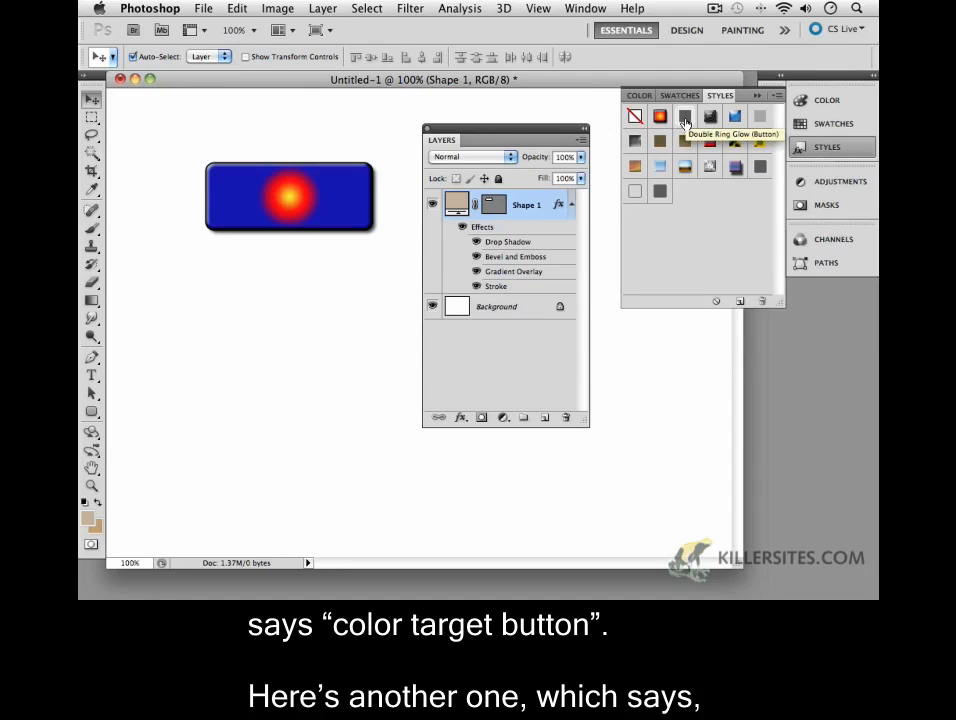
left_click(685, 118)
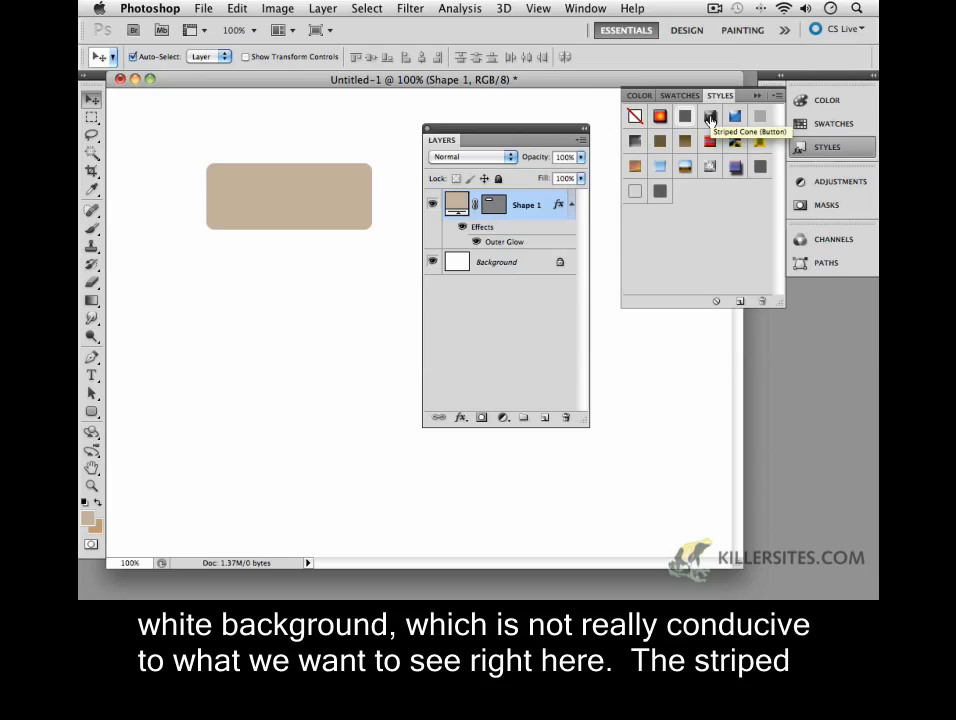
left_click(710, 117)
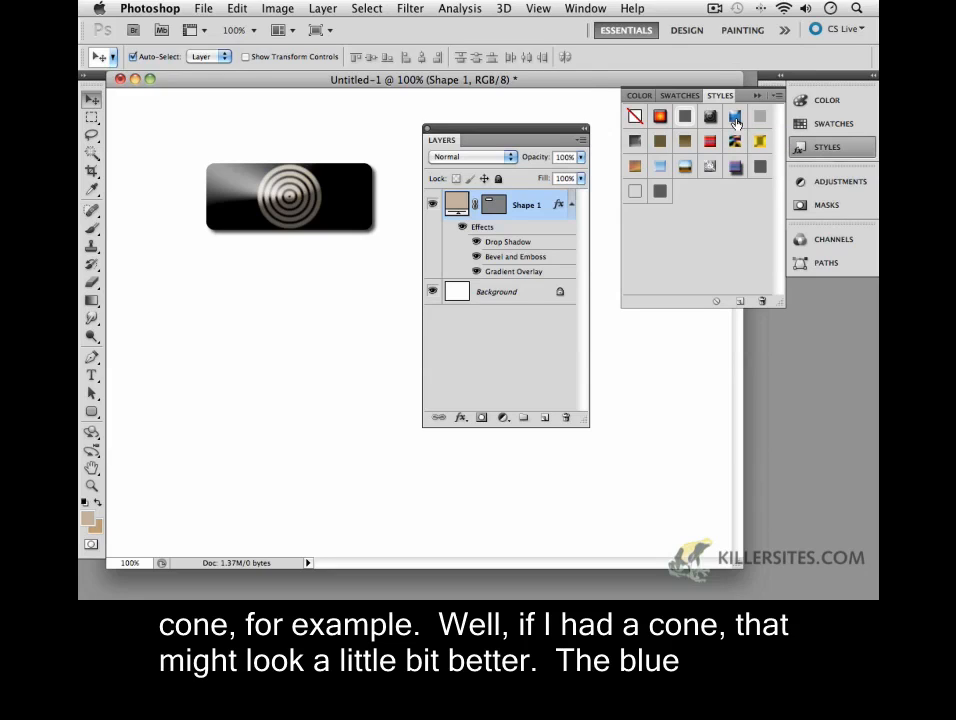
left_click(735, 117)
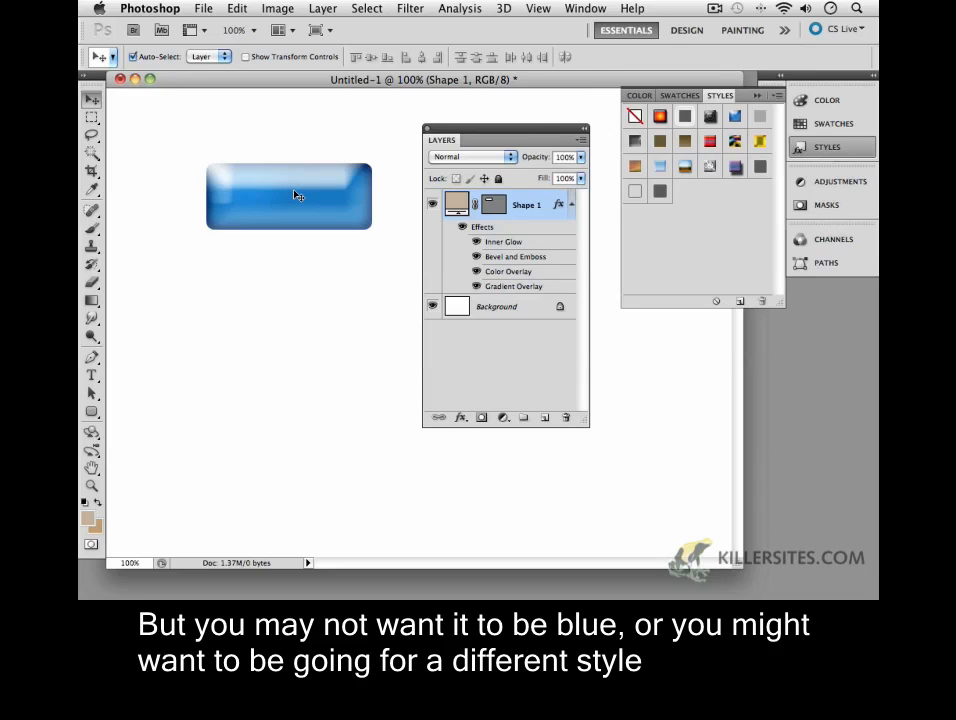
left_click(684, 166)
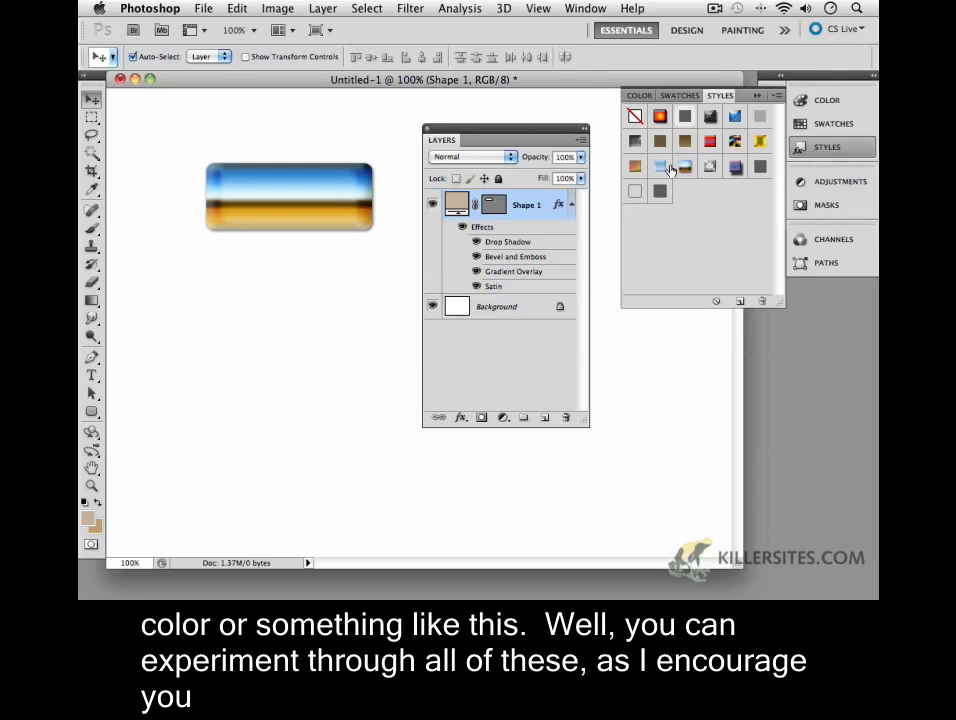
left_click(660, 166)
left_click(636, 166)
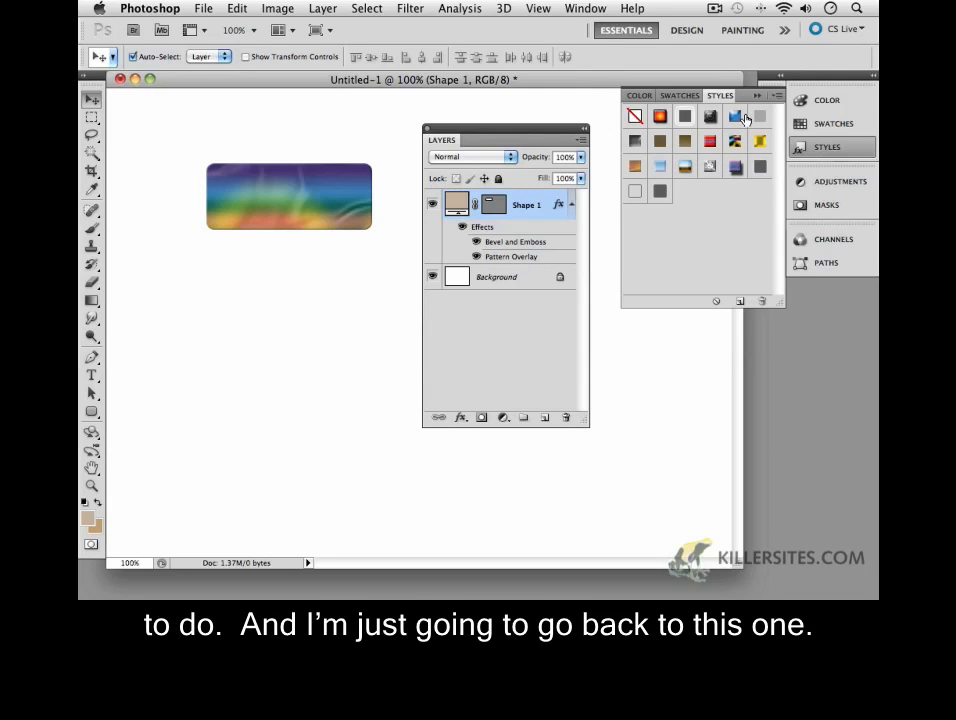
Step: Apply the glossy blue button style to Shape 1 and keep its list of effects expanded in the layer stack
left_click(736, 119)
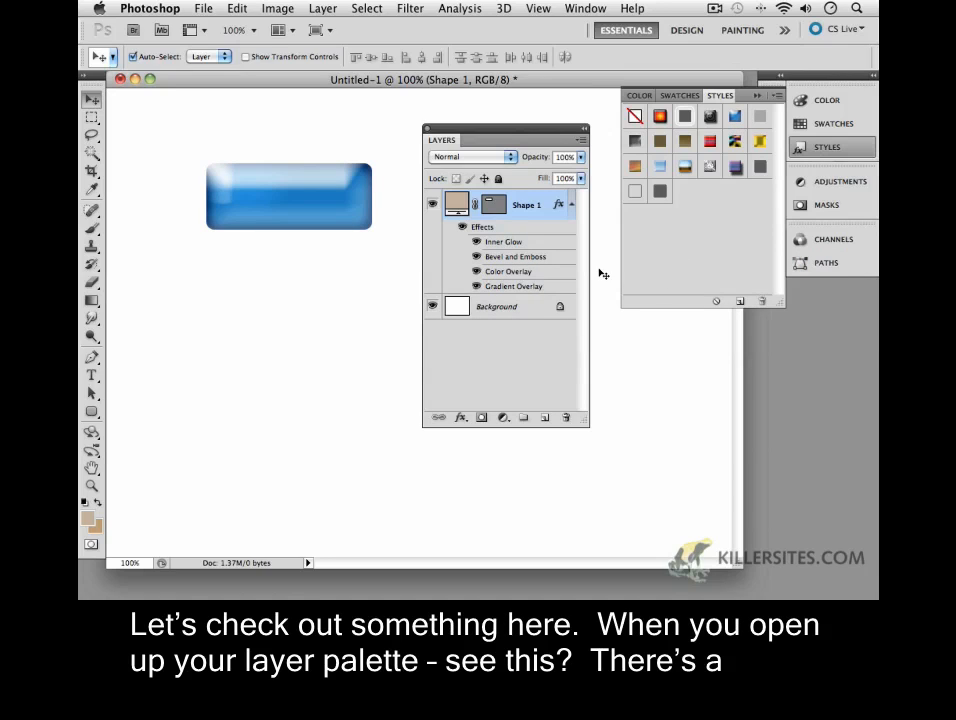
left_click(572, 206)
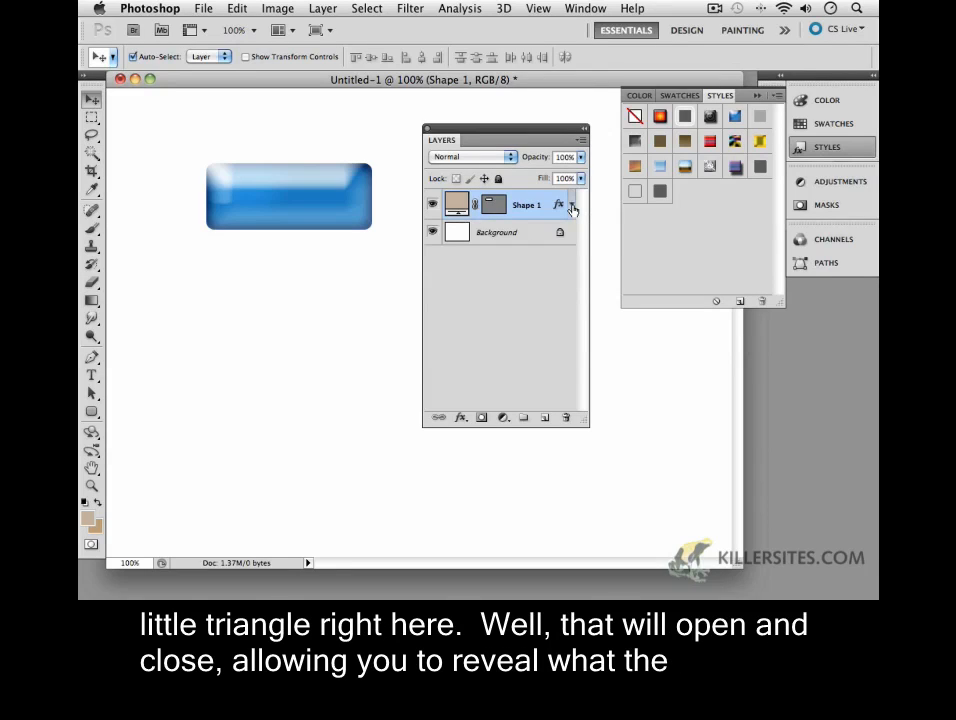
left_click(572, 206)
left_click(572, 206)
left_click(572, 206)
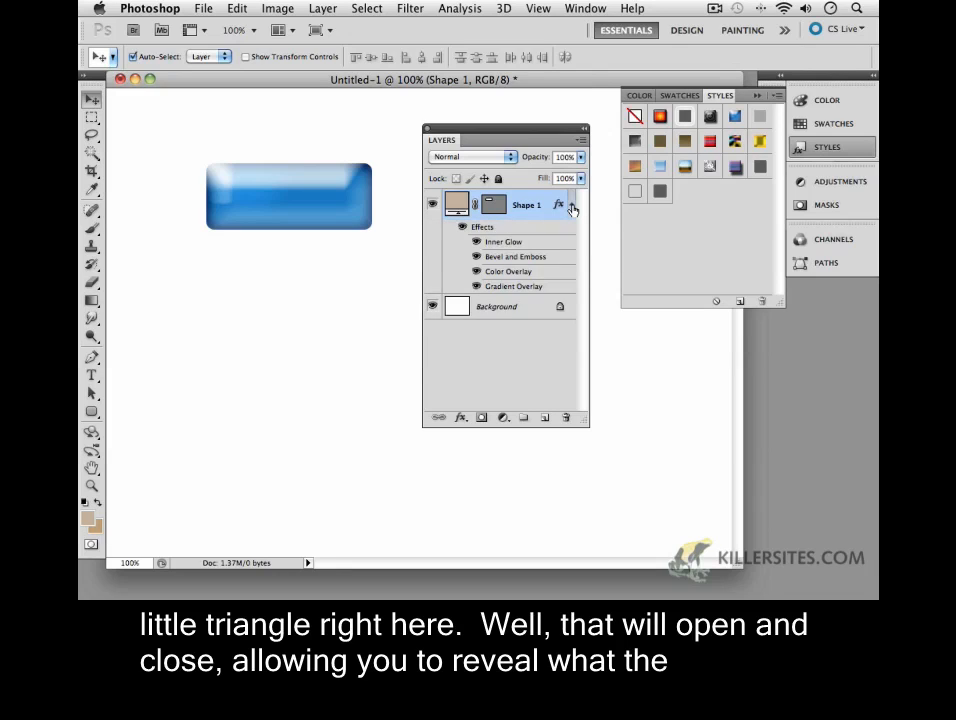
left_click(572, 206)
left_click(572, 206)
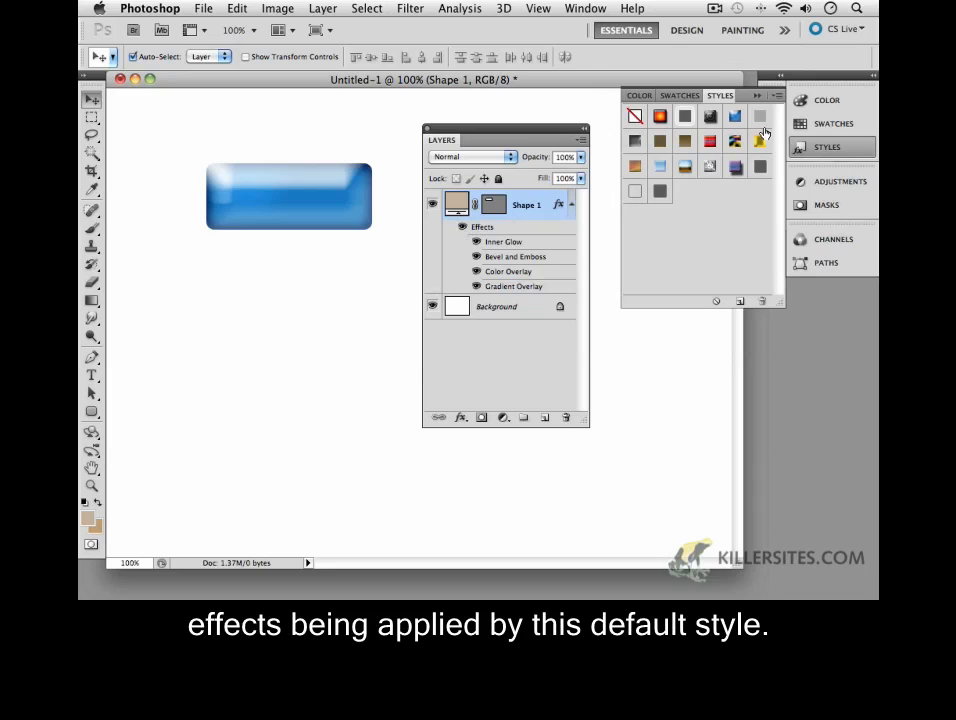
Step: Hide Shape 1's Inner Glow, Bevel and Emboss, Color Overlay and Gradient Overlay effects one after another
left_click(475, 243)
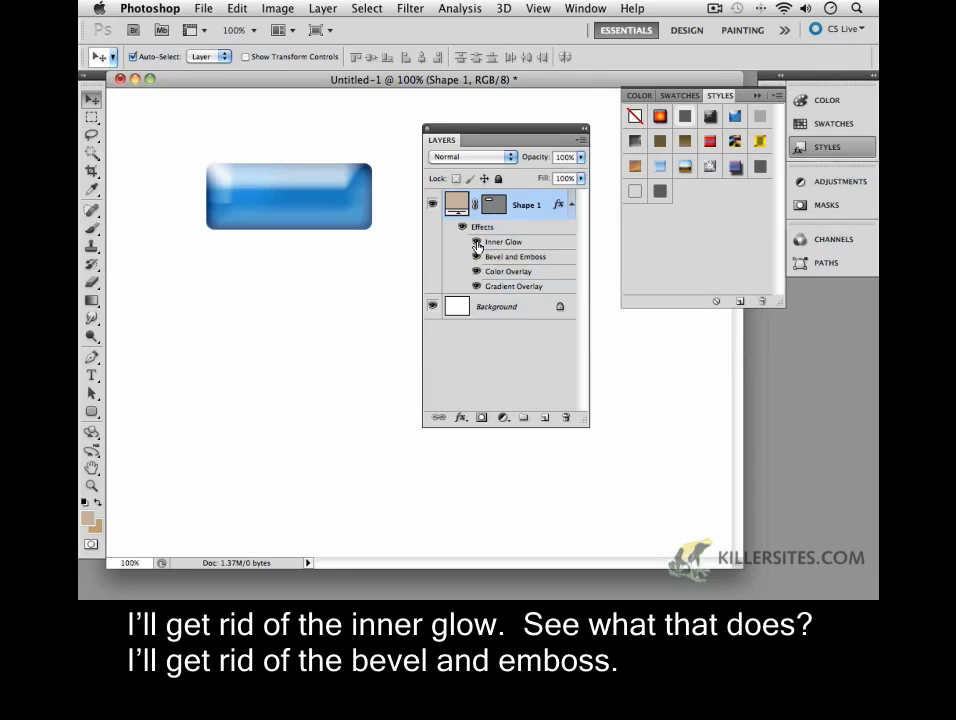
left_click(476, 243)
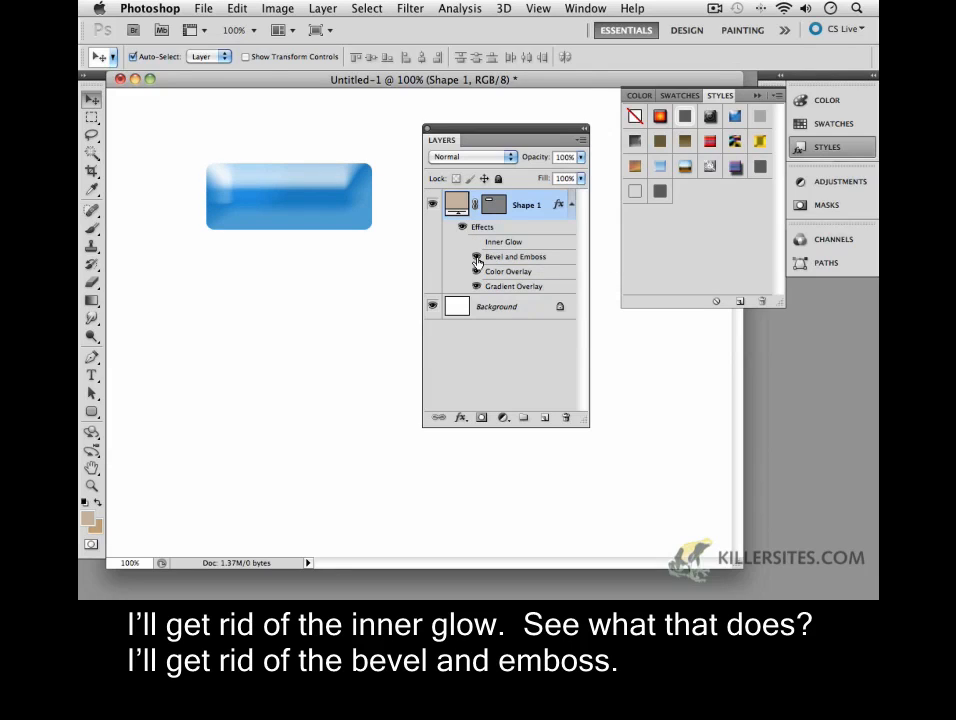
left_click(476, 258)
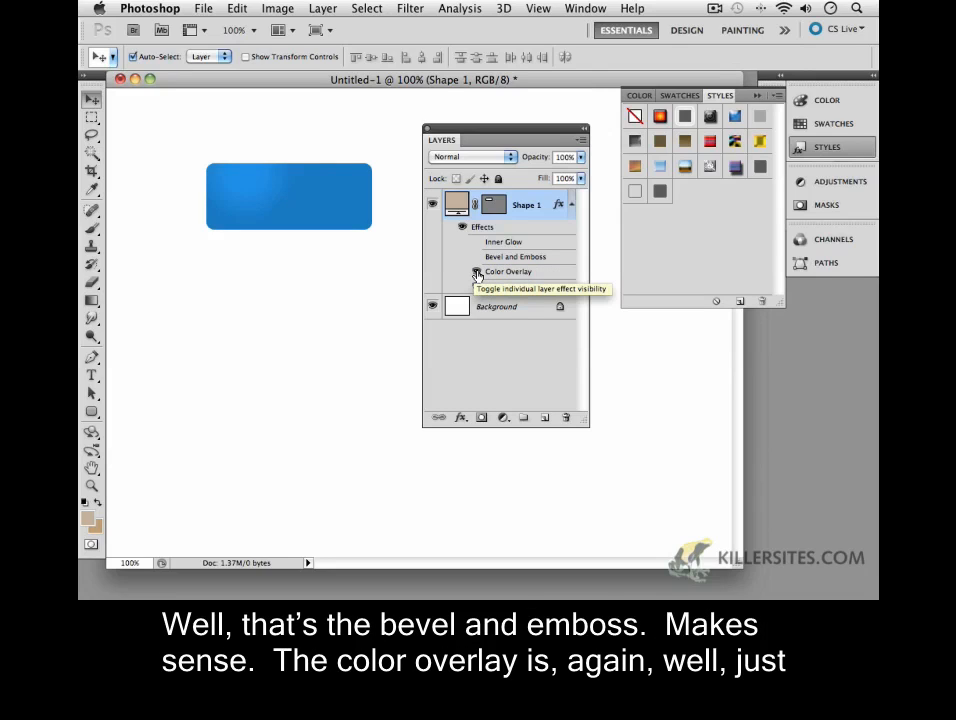
left_click(477, 273)
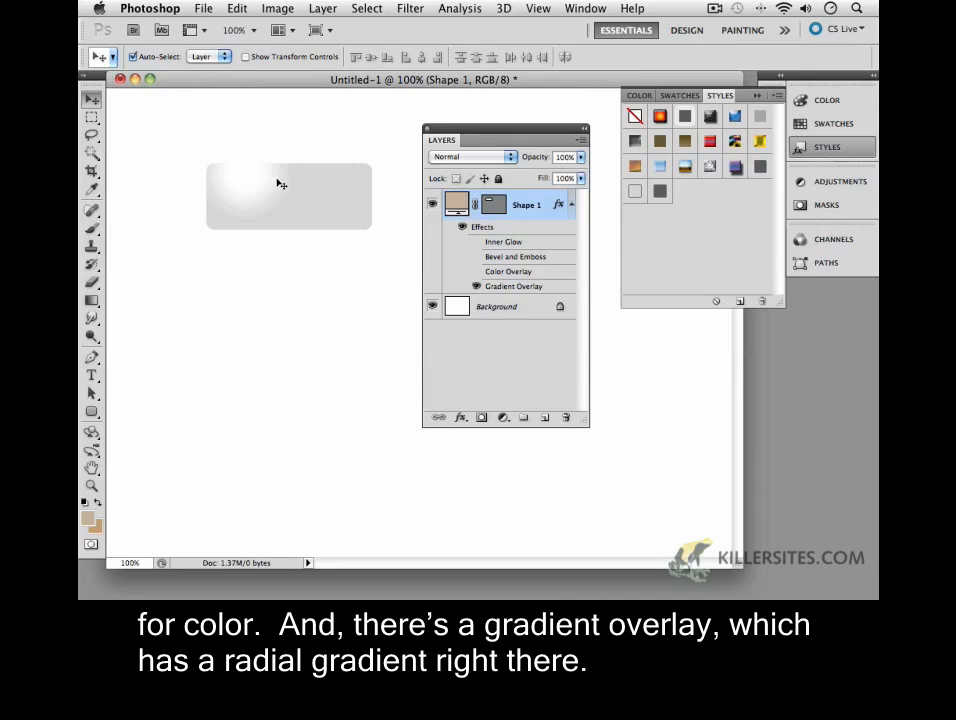
left_click(476, 287)
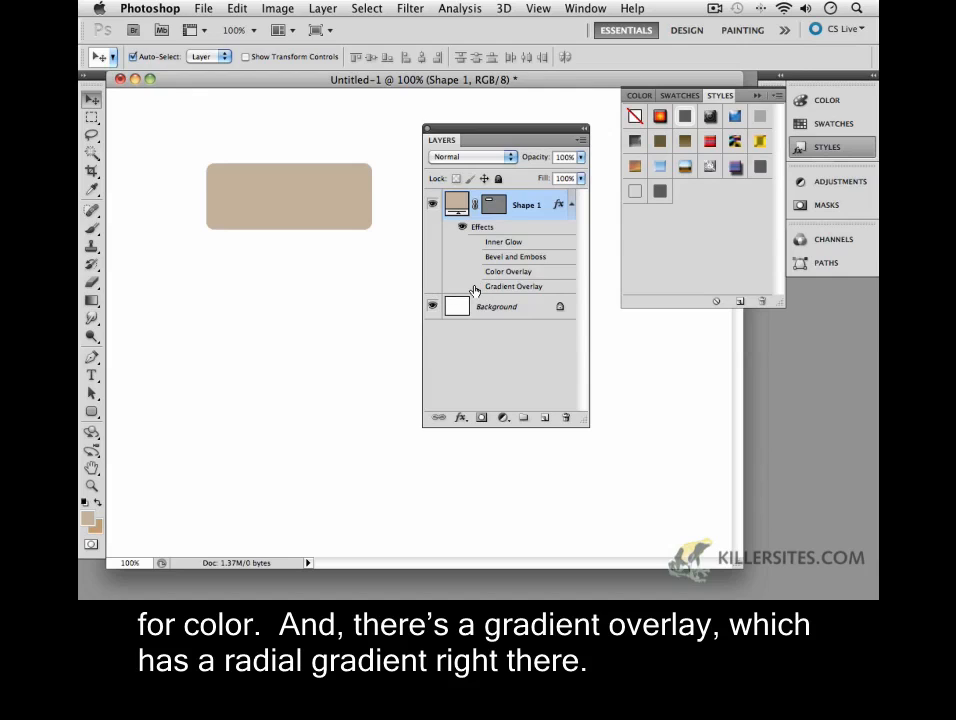
Step: Turn Shape 1's effects back on from Gradient Overlay upward, and hide all of them again except Gradient Overlay
left_click(476, 287)
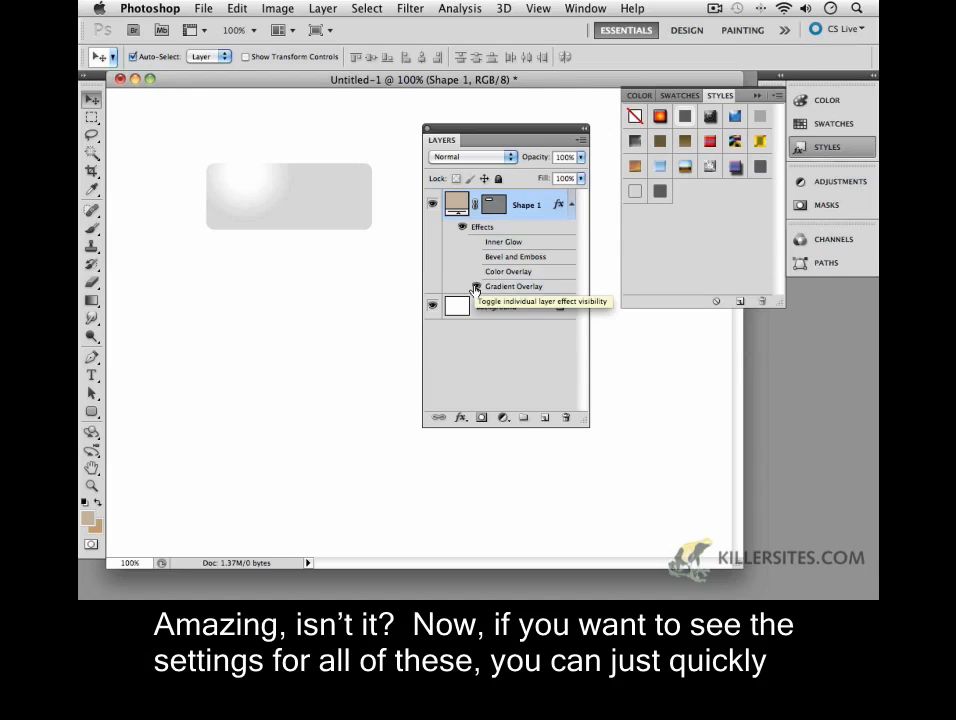
left_click(476, 272)
left_click(476, 257)
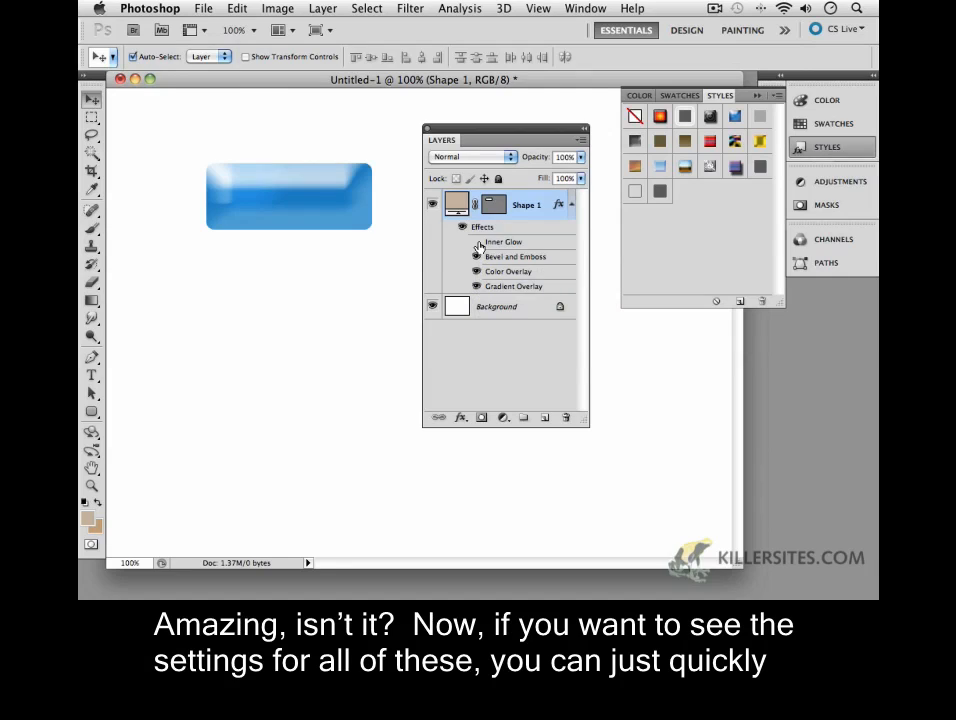
left_click(477, 243)
left_click(476, 257)
left_click(476, 272)
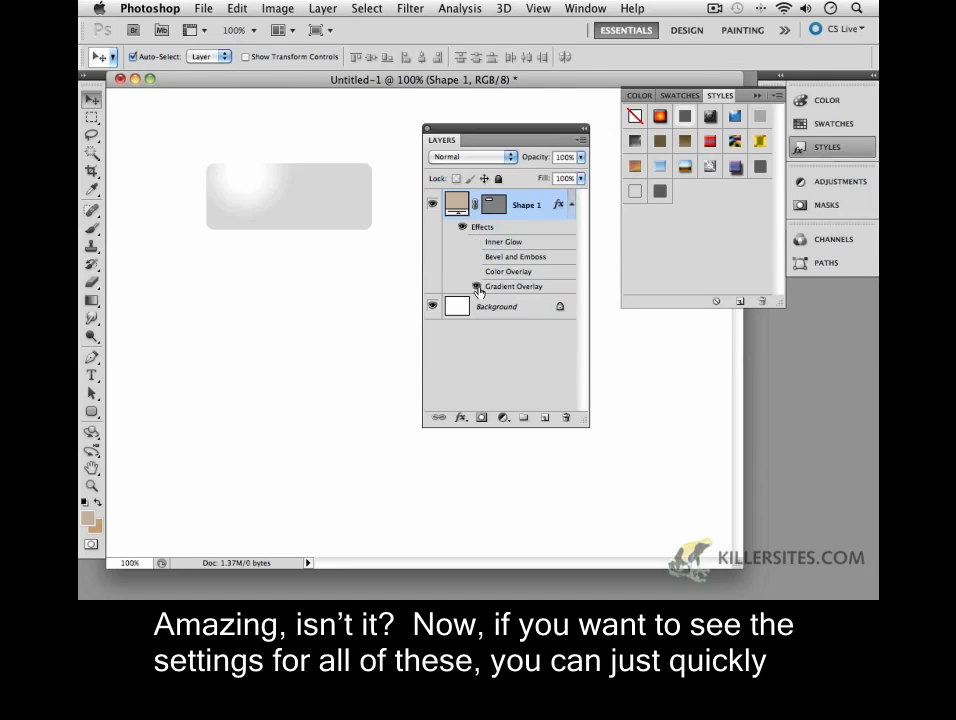
Step: Check Shape 1's Gradient Overlay settings, cancel without changes, and make all four effects visible again
double_click(510, 287)
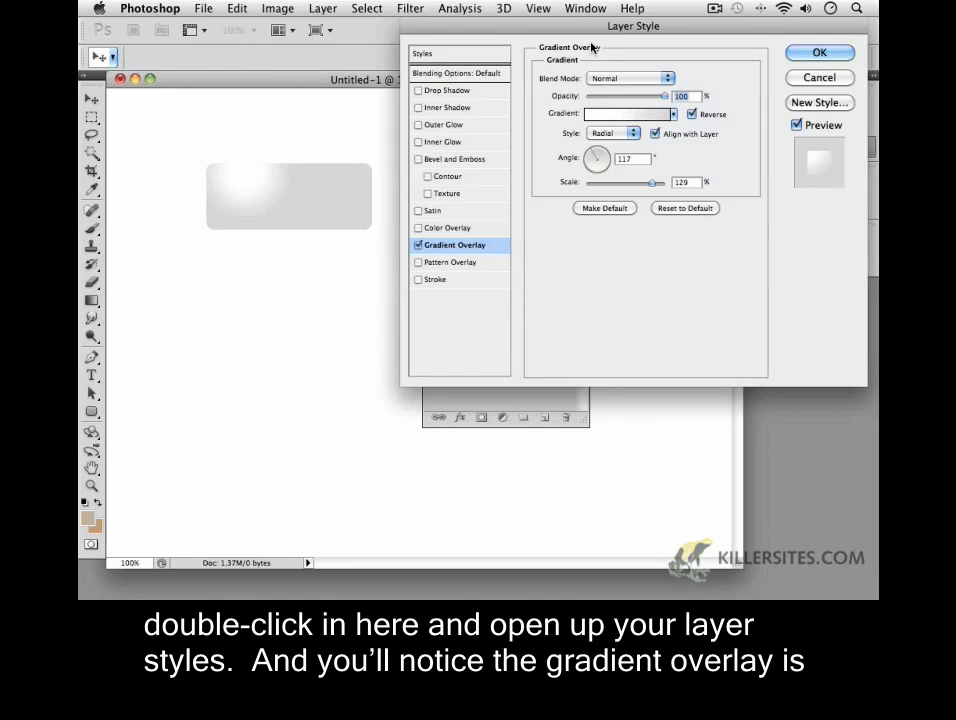
left_click_drag(600, 32, 556, 58)
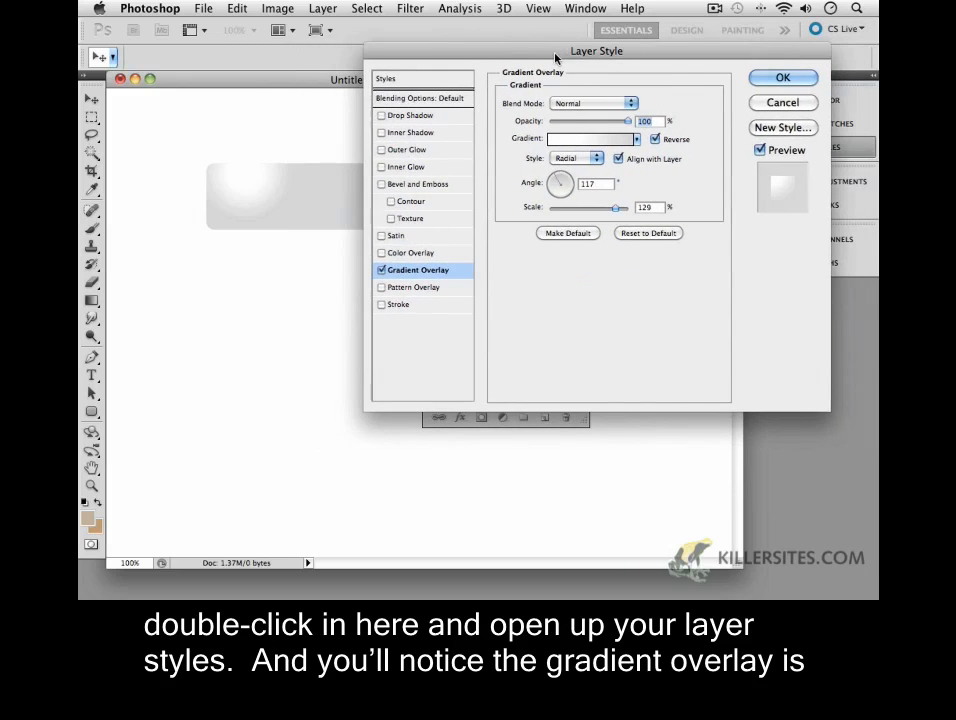
left_click(779, 102)
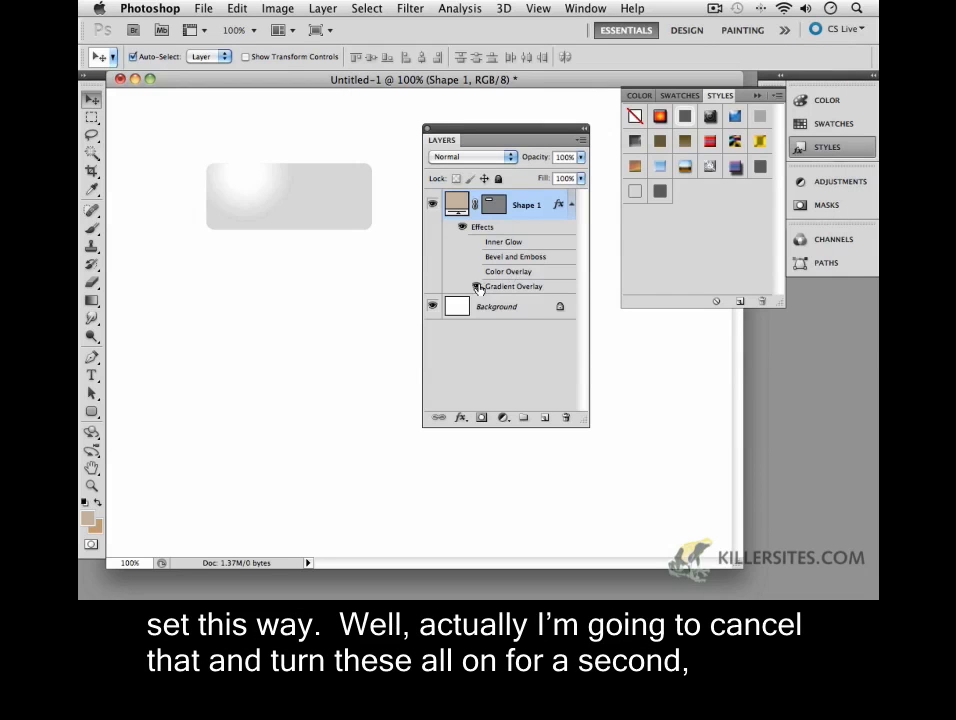
left_click_drag(478, 288, 474, 243)
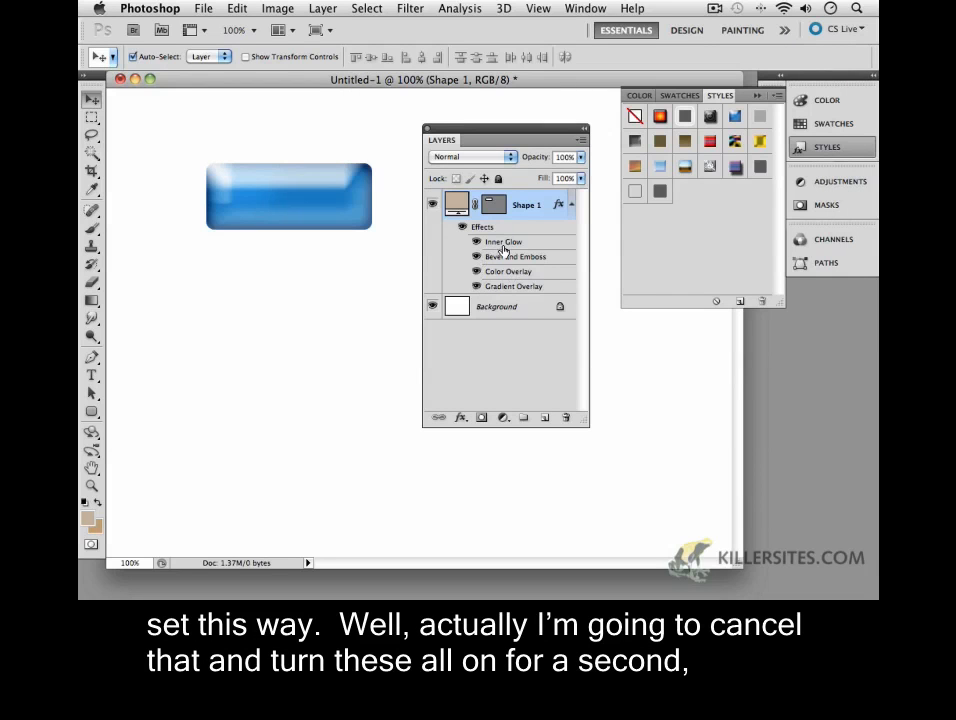
Step: Open Shape 1's Layer Style settings and examine the Gradient Overlay and Inner Glow options
double_click(503, 244)
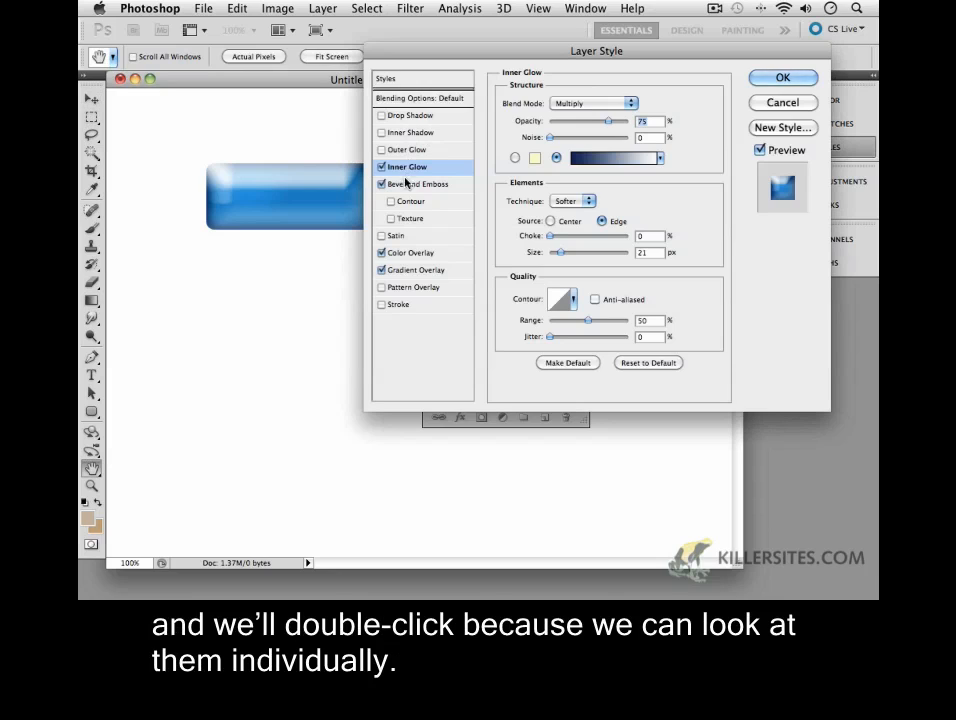
left_click(395, 270)
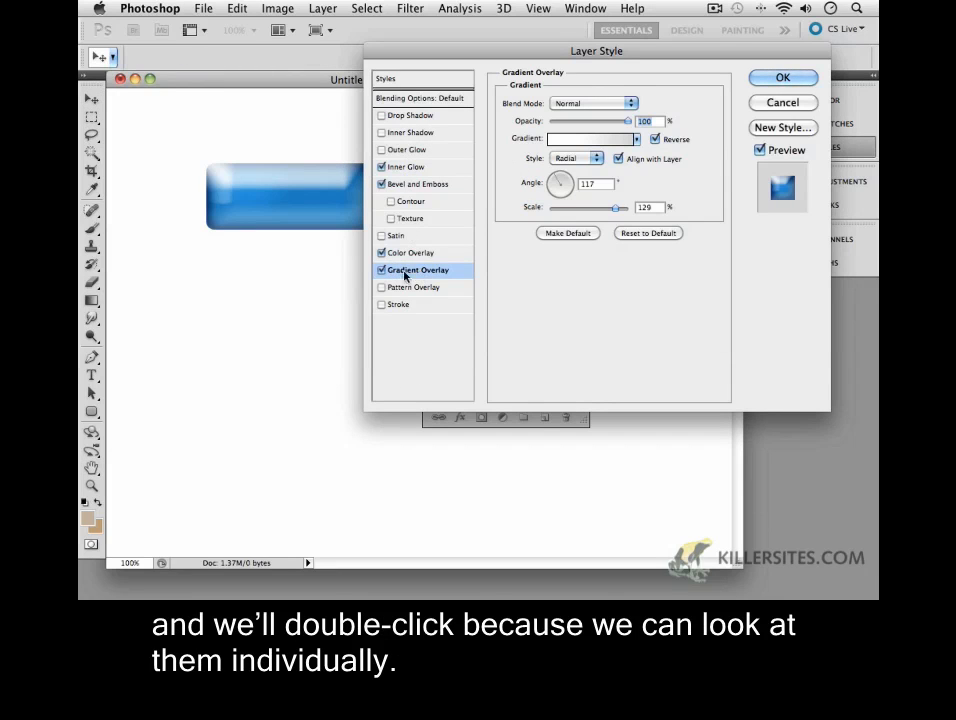
left_click(418, 168)
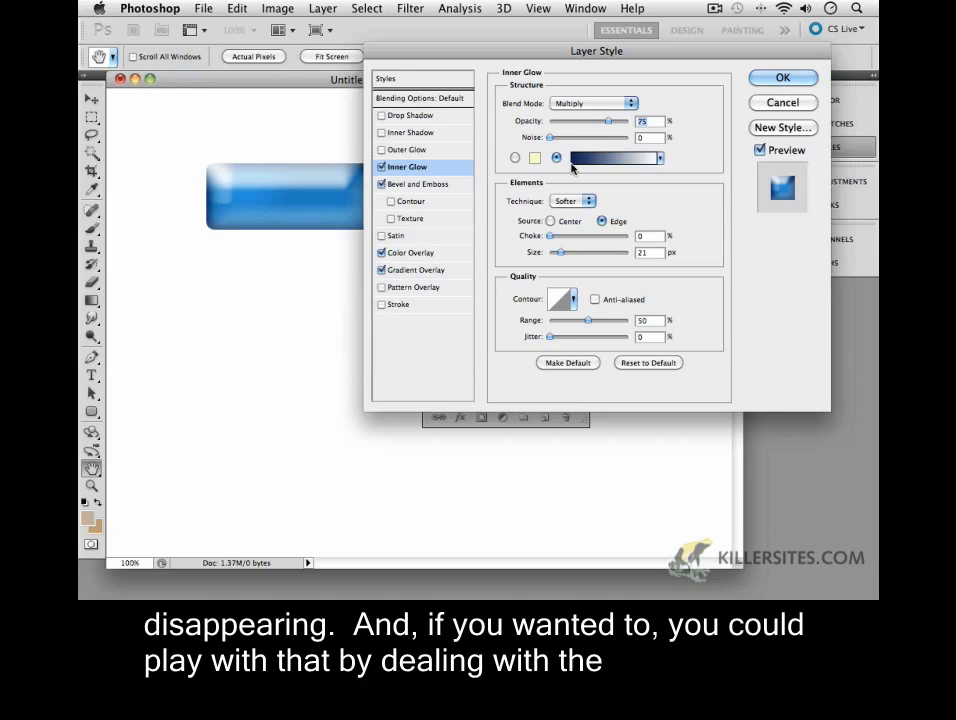
Step: Lower Shape 1's Inner Glow opacity to 53% and turn the Inner Glow effect off
left_click_drag(609, 124, 603, 126)
mouse_move(595, 122)
left_mouse_down()
mouse_move(559, 122)
mouse_move(588, 123)
mouse_move(591, 135)
left_mouse_up()
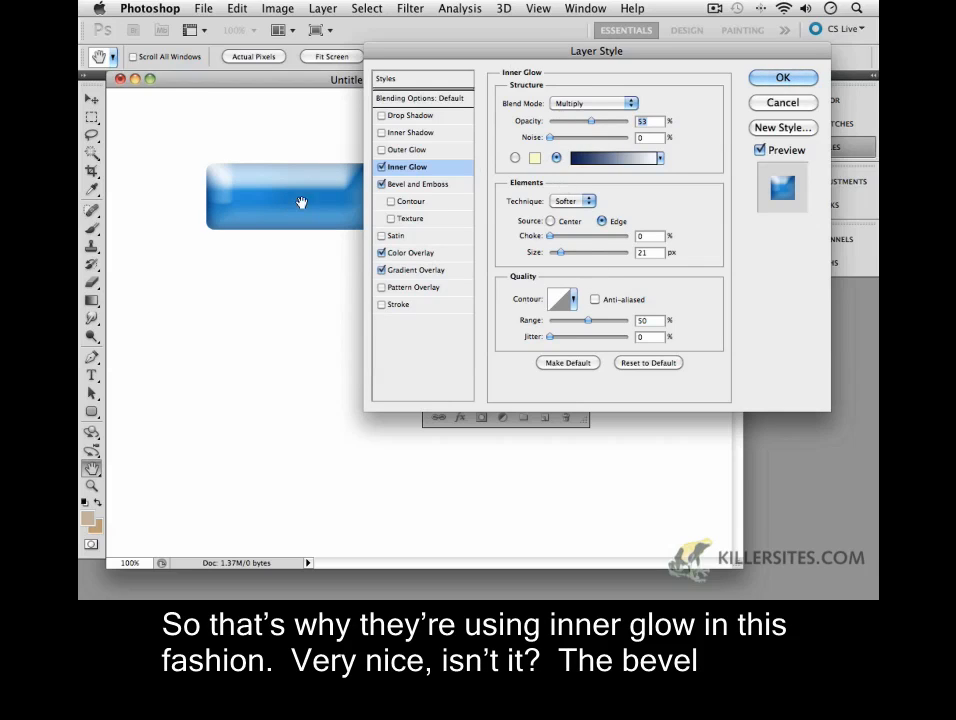
left_click(382, 169)
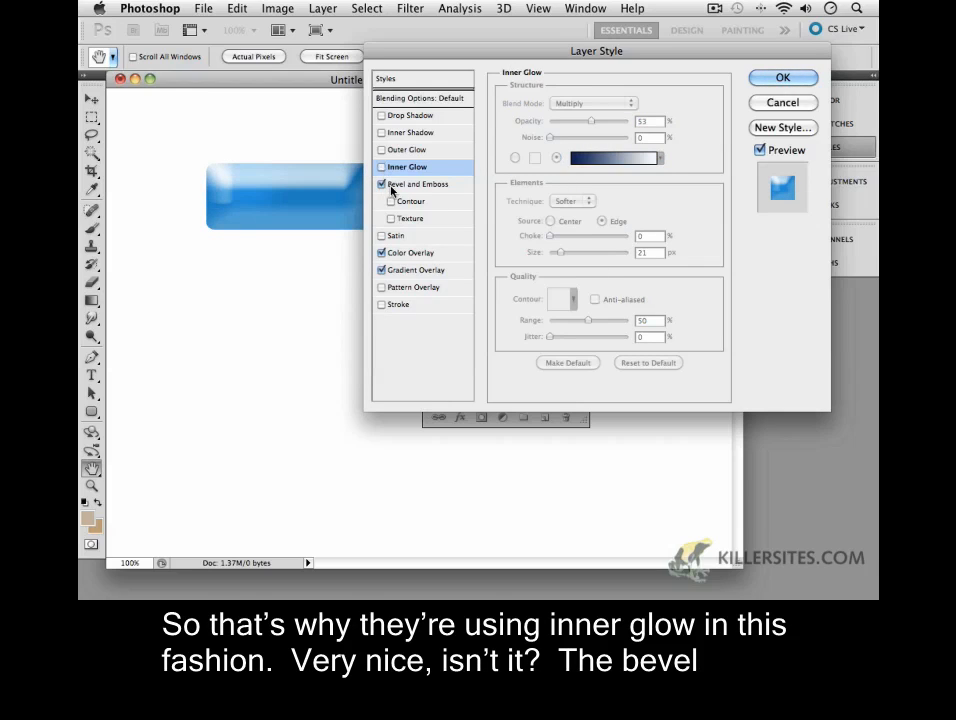
Step: Adjust Shape 1's Bevel and Emboss to a depth of 111%, a size of 35 px and a soften value of 5 px
left_click(402, 186)
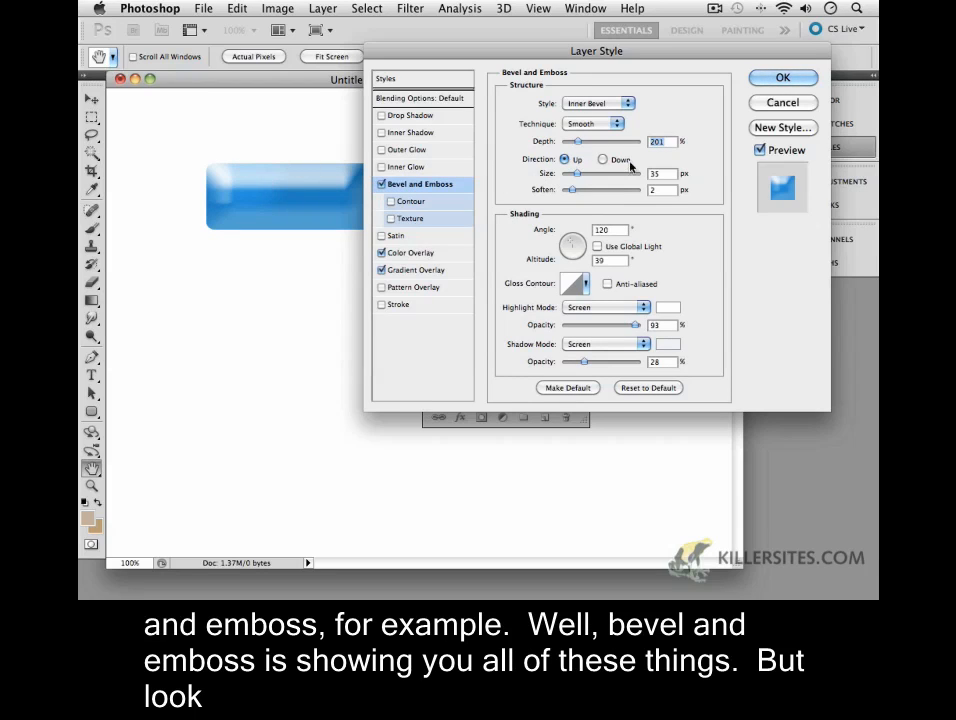
left_click_drag(577, 142, 567, 177)
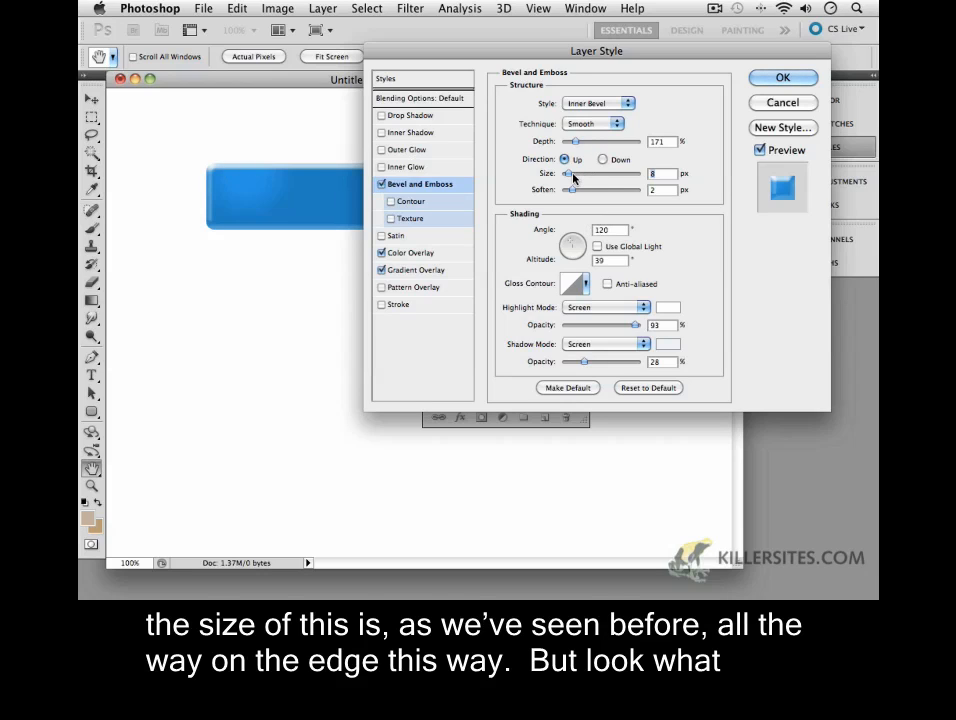
mouse_move(574, 178)
left_mouse_down()
mouse_move(582, 180)
mouse_move(587, 146)
mouse_move(613, 148)
mouse_move(566, 158)
mouse_move(587, 194)
left_mouse_up()
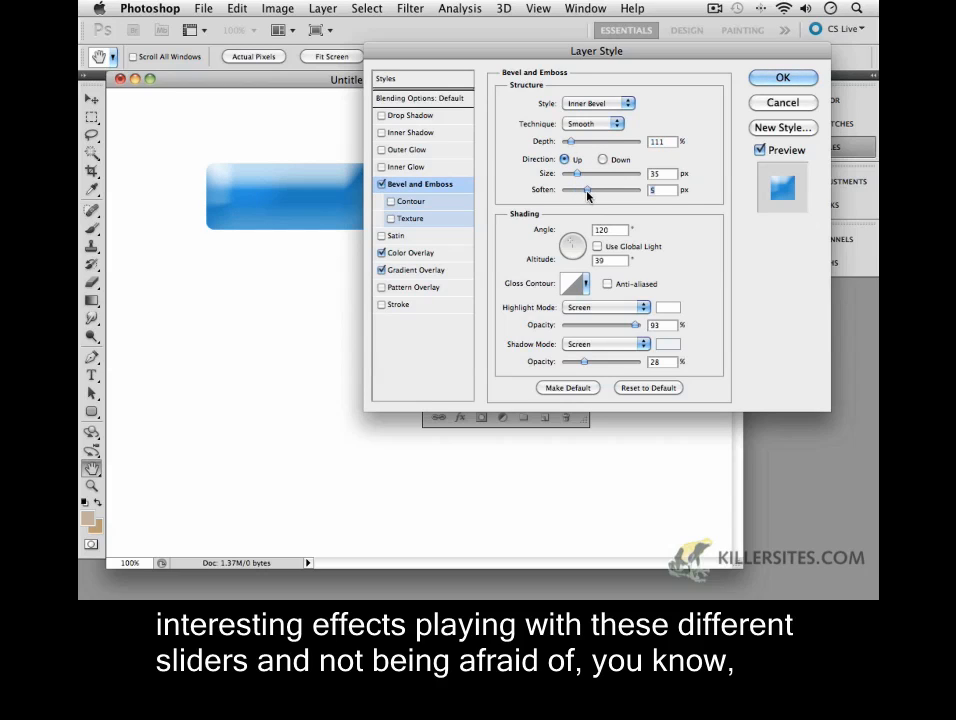
Step: Turn Shape 1's Inner Glow back on and add a Drop Shadow effect
left_click(381, 168)
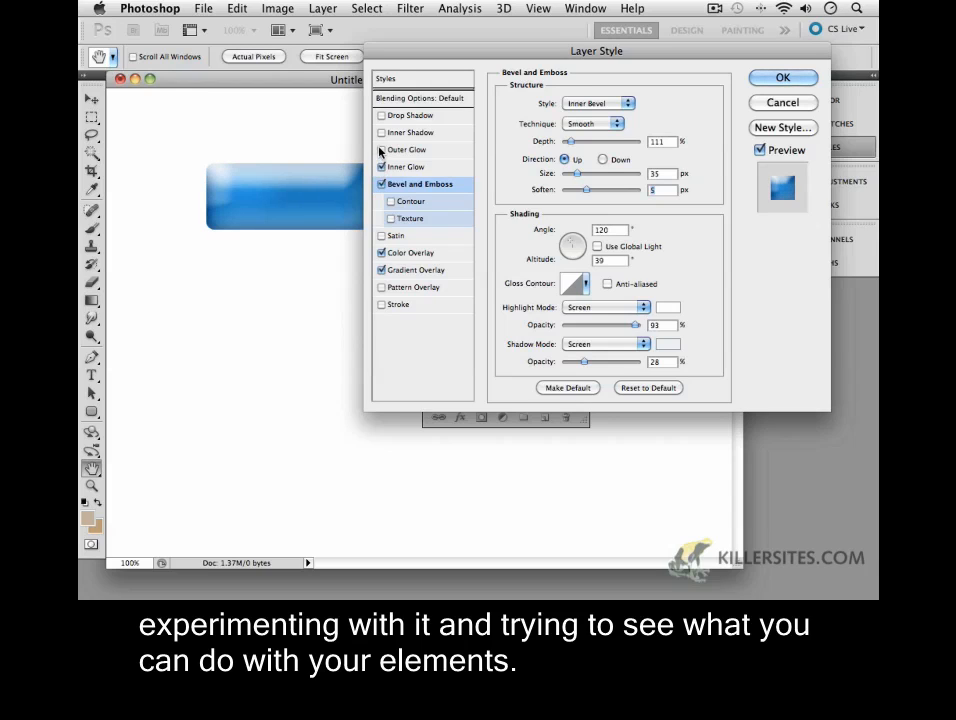
left_click(381, 168)
left_click(381, 169)
left_click(381, 116)
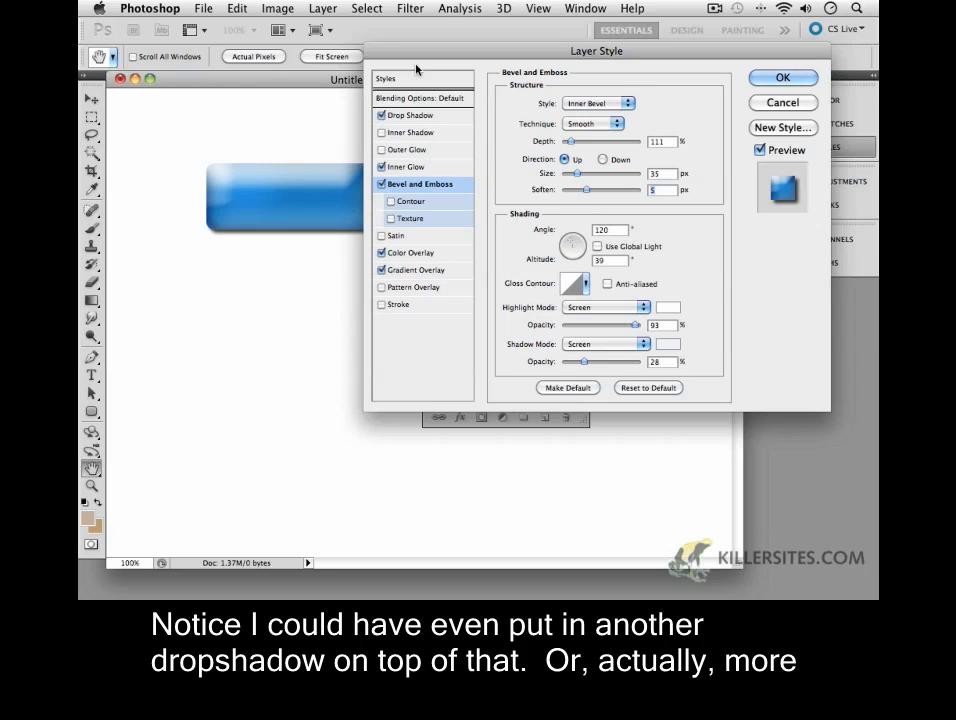
Step: Uncover the whole button, examine the Drop Shadow settings, and compare the button with the shadow off and on
left_click_drag(421, 53, 466, 51)
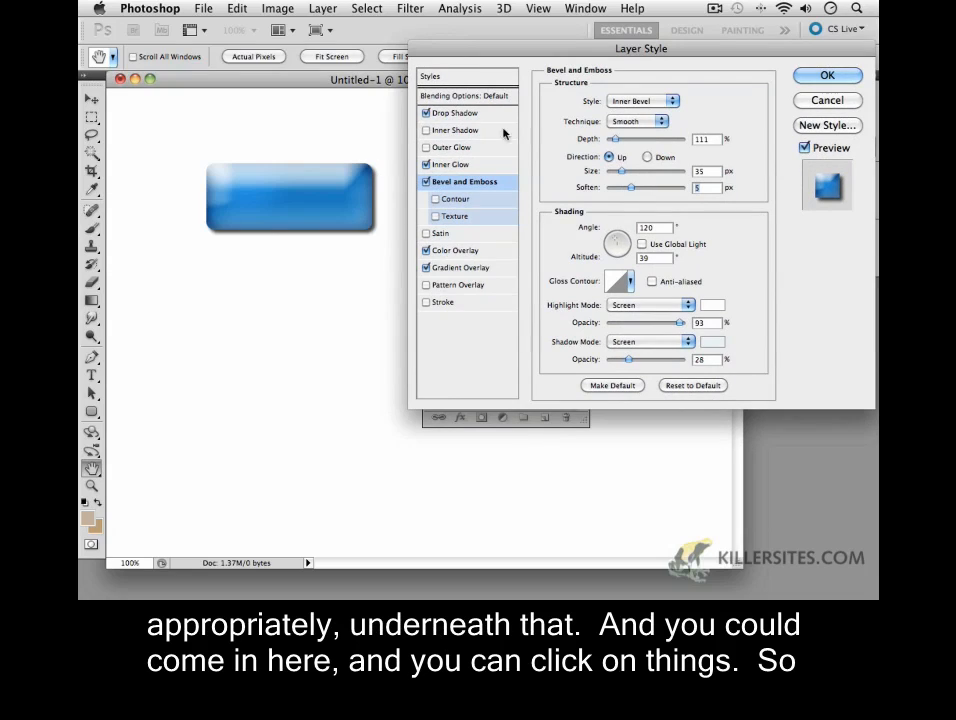
left_click(450, 115)
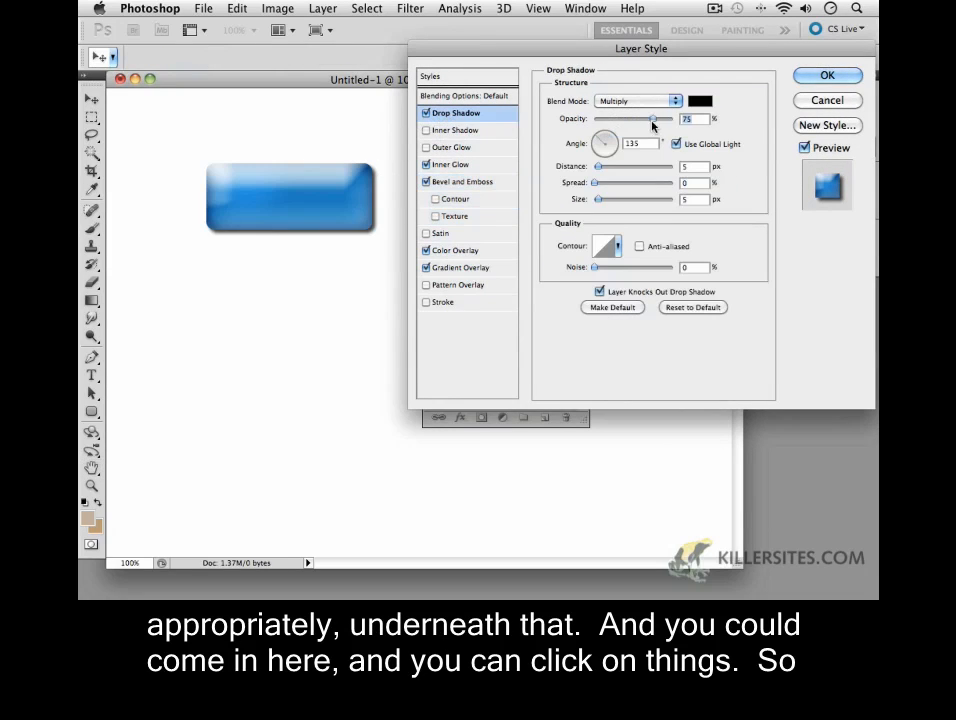
left_click(426, 115)
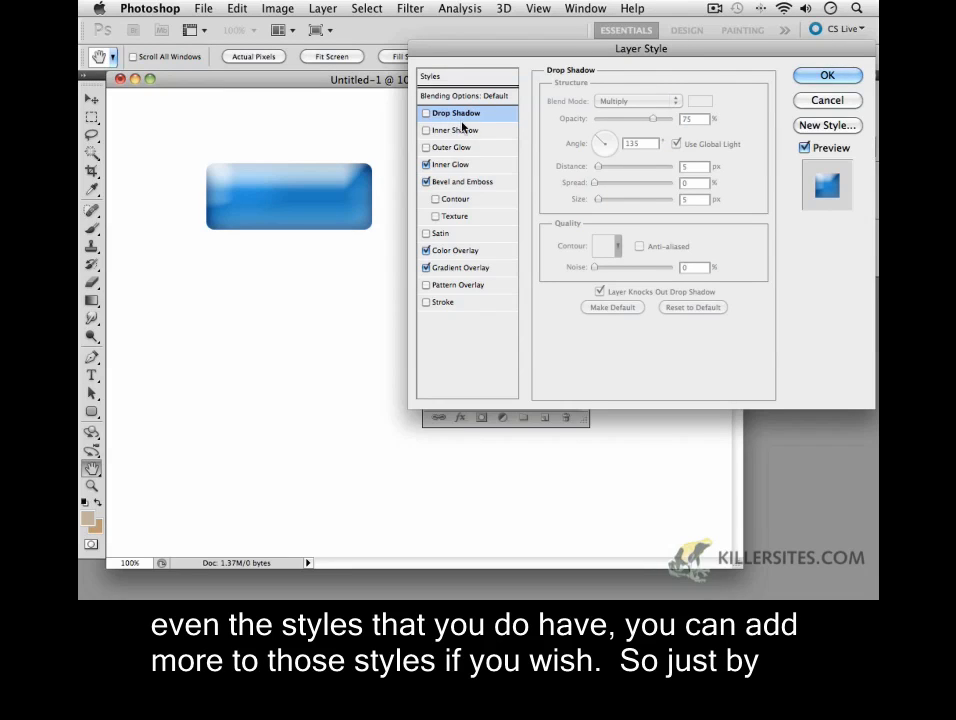
left_click(426, 113)
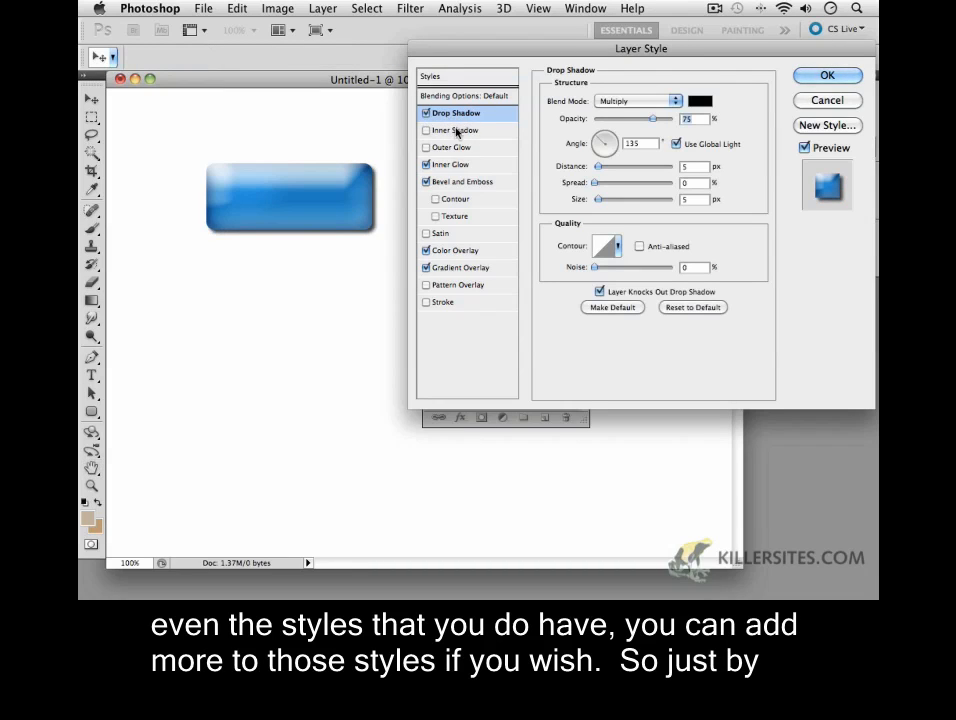
Step: Review the Color Overlay, Bevel and Emboss and Inner Glow settings, and apply the edited layer style to Shape 1
left_click(449, 252)
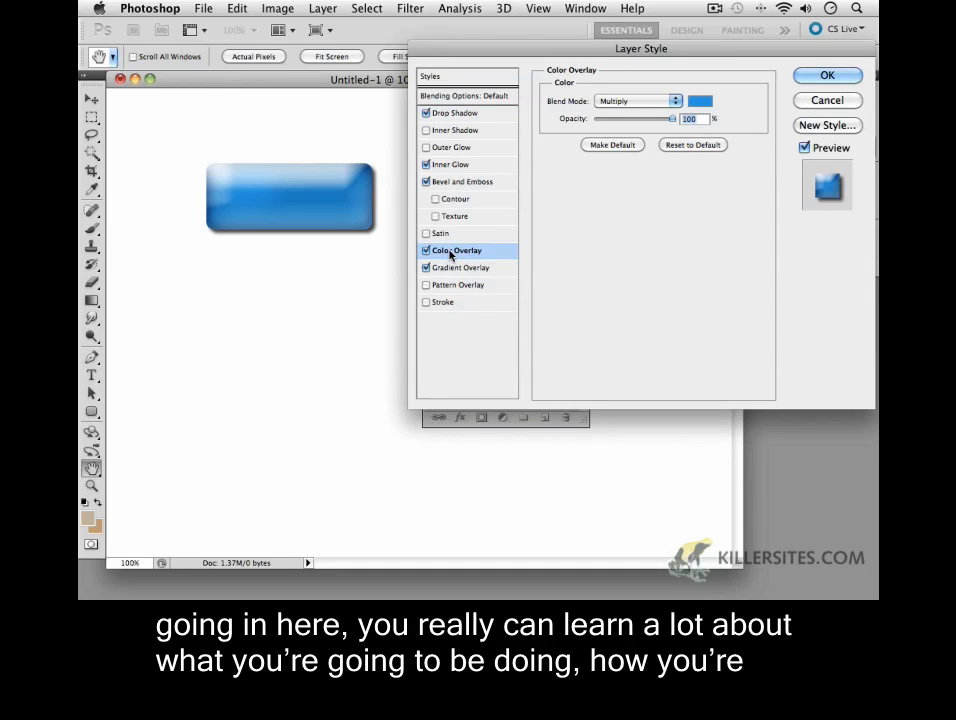
left_click(448, 188)
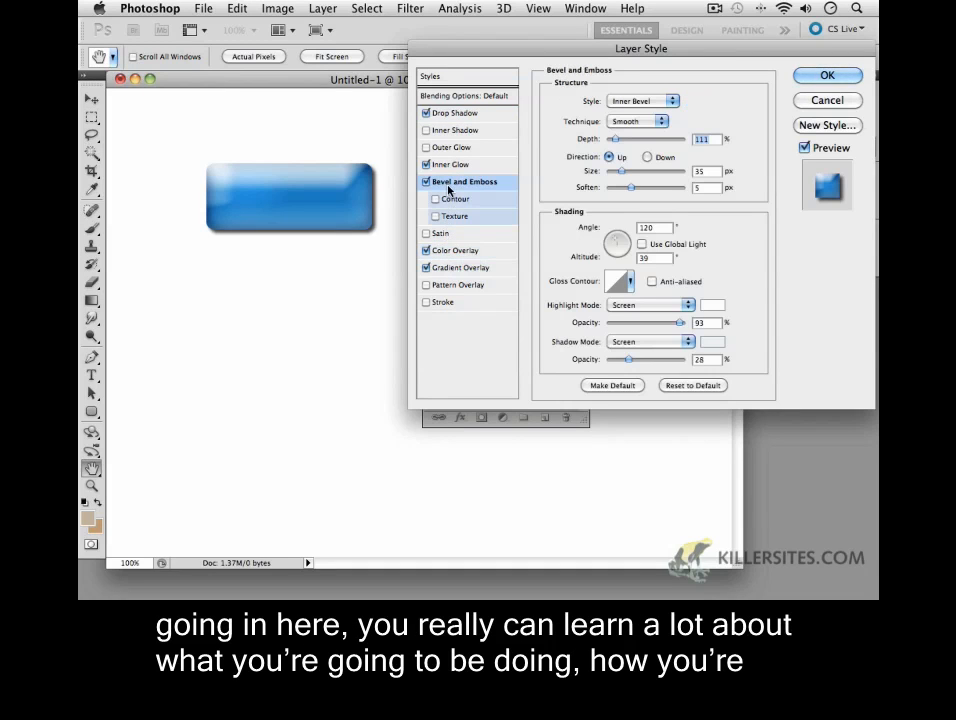
left_click(452, 164)
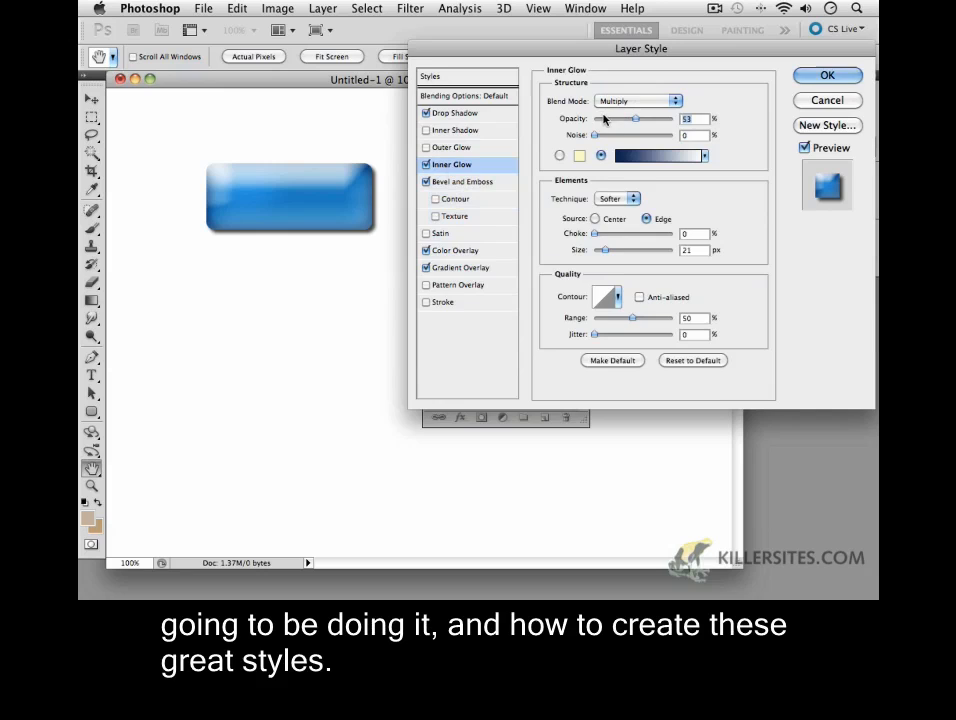
left_click(838, 78)
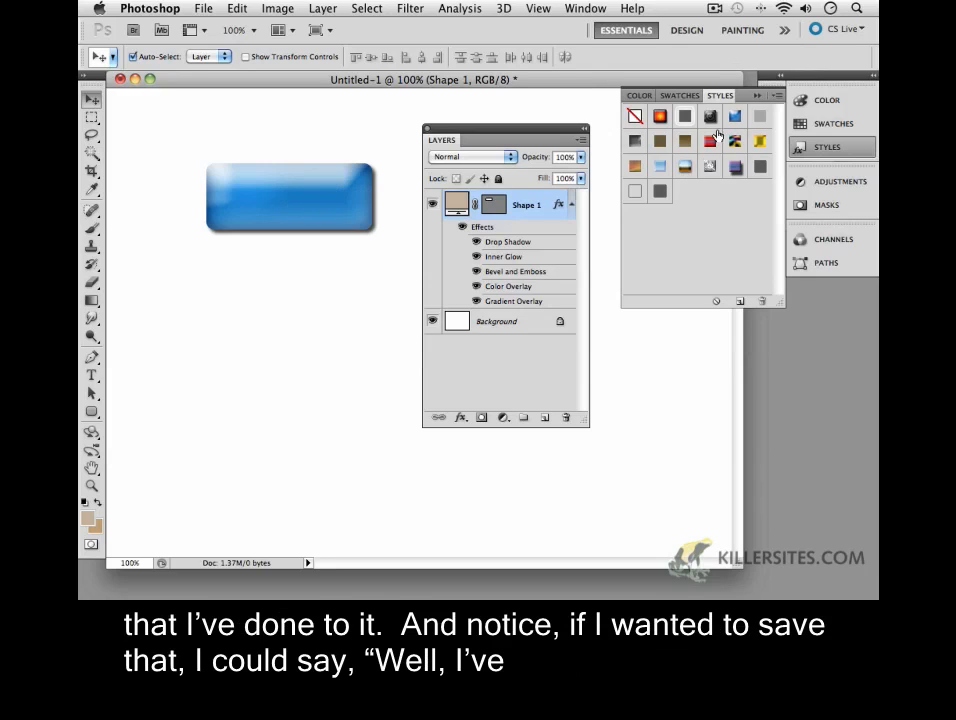
Step: Save Shape 1's look as a new style named "myblue", including layer effects but not layer blending options
left_click(740, 305)
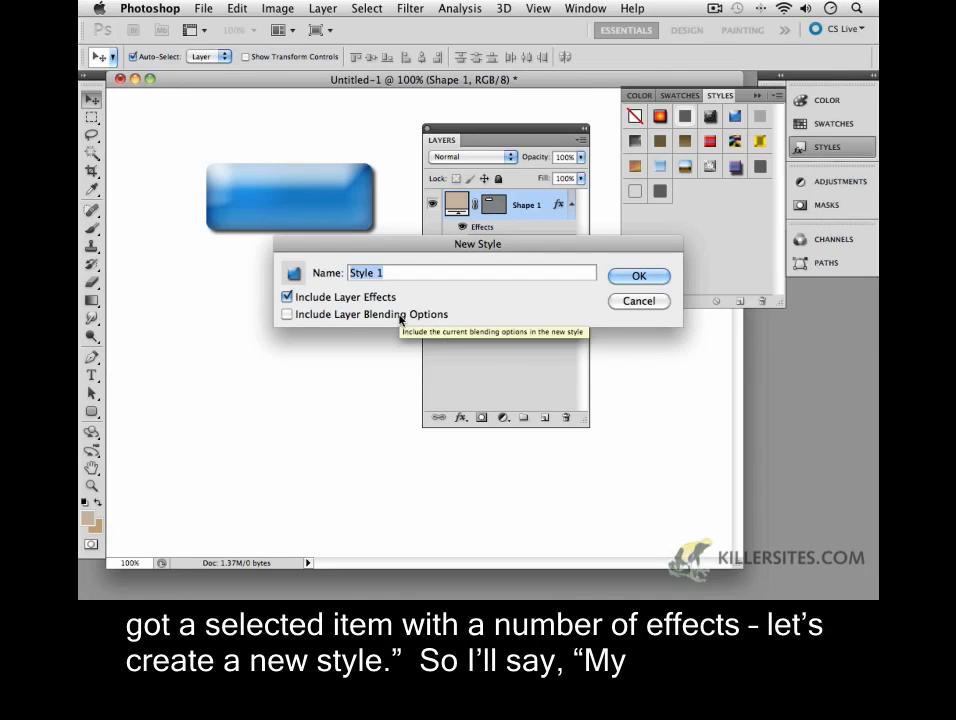
type("my")
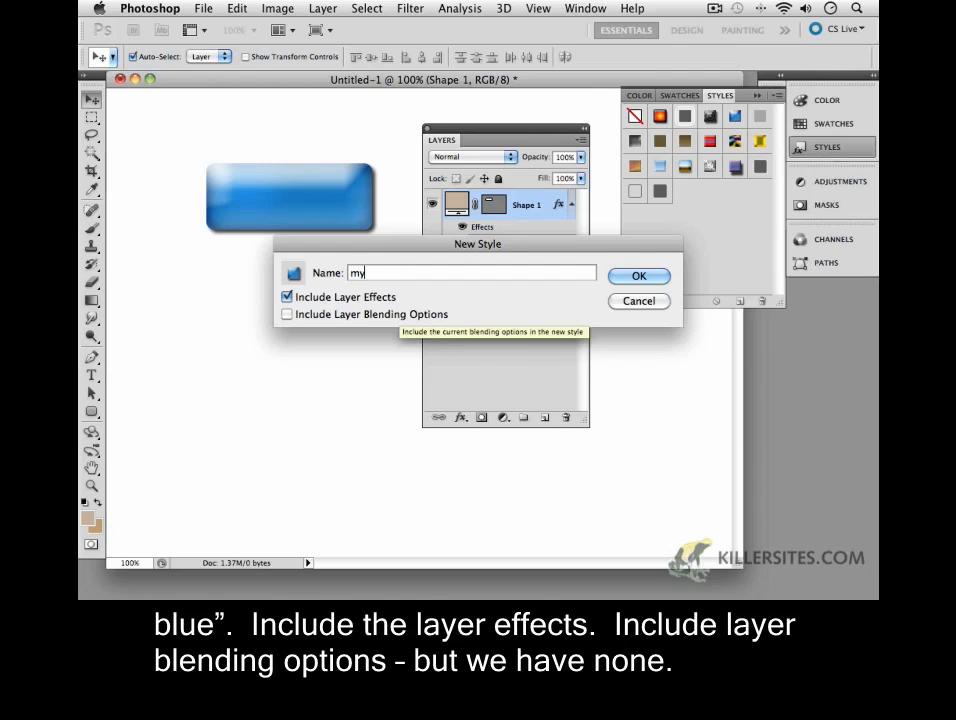
type("blue")
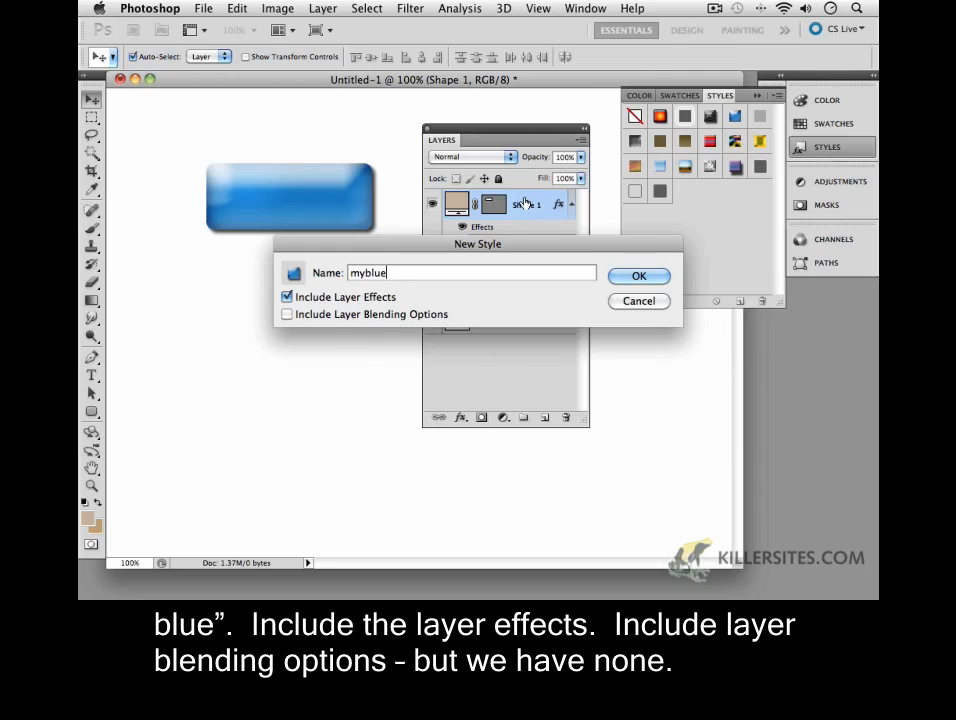
left_click(636, 275)
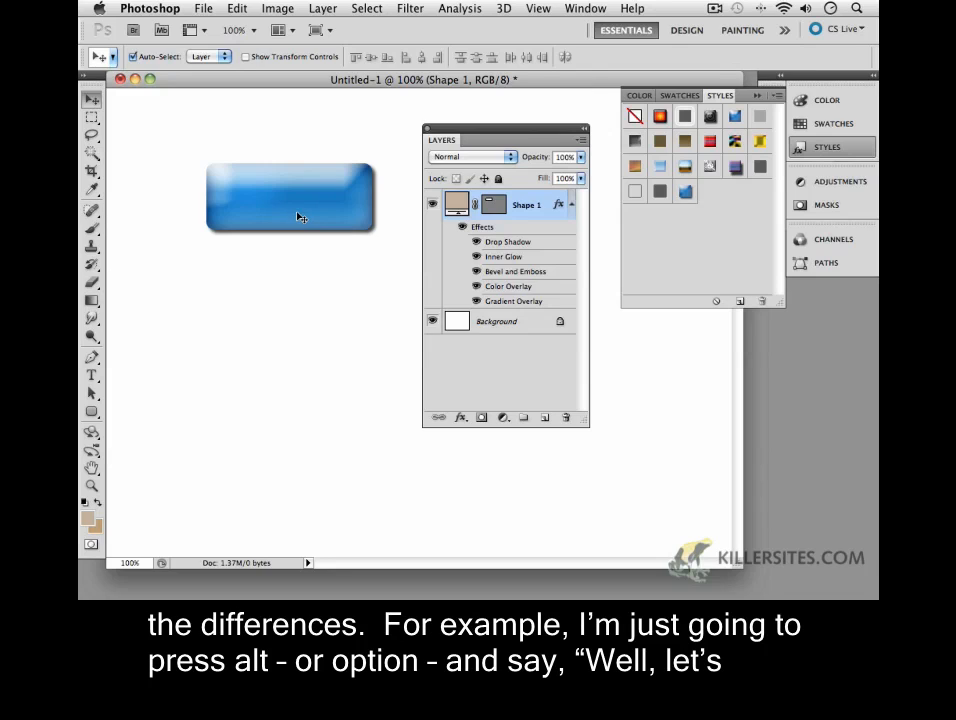
Step: Duplicate the button directly below itself and apply the original blue preset style to the copy
left_click_drag(297, 216, 301, 299)
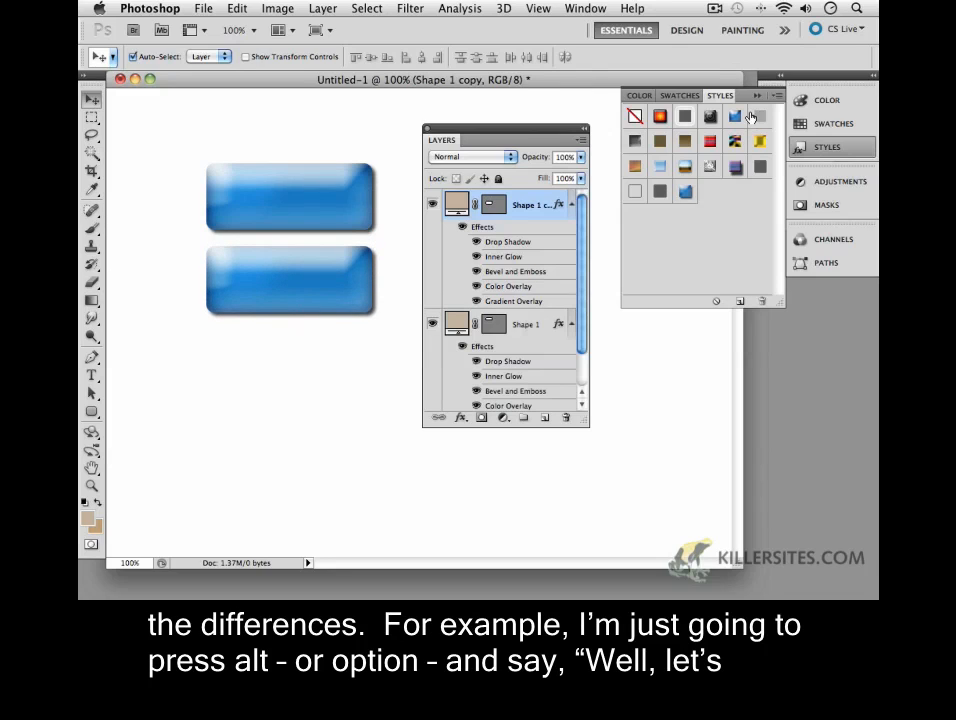
left_click_drag(742, 118, 294, 300)
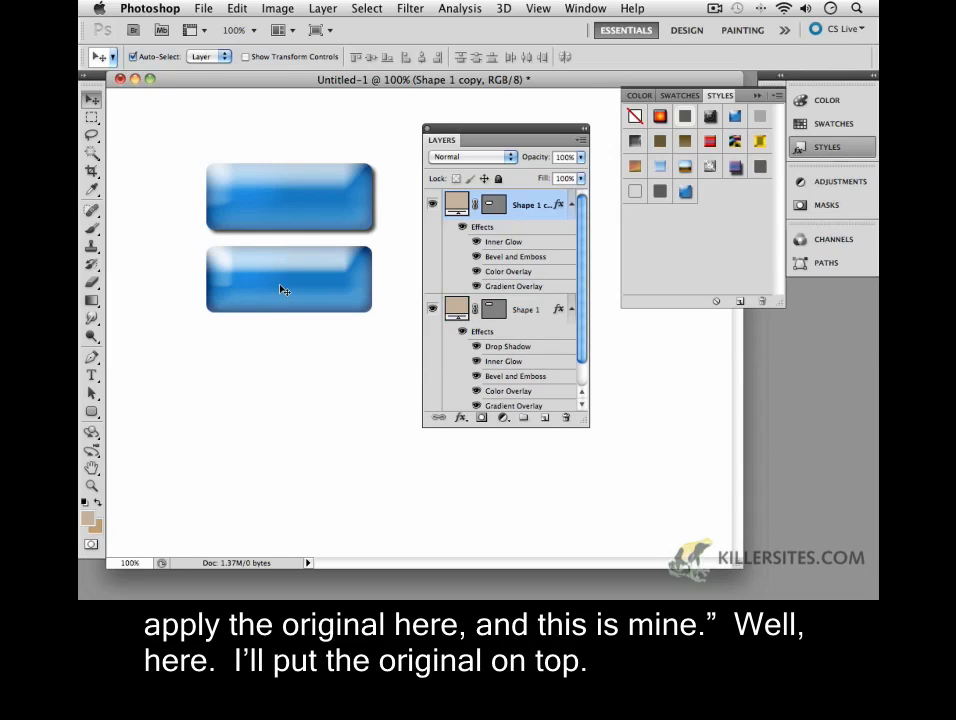
Step: Place the copied button above Shape 1, shift Shape 1 slightly down, and nudge the copy until the two sit close together
left_click_drag(283, 290, 279, 143)
left_click_drag(285, 222, 286, 247)
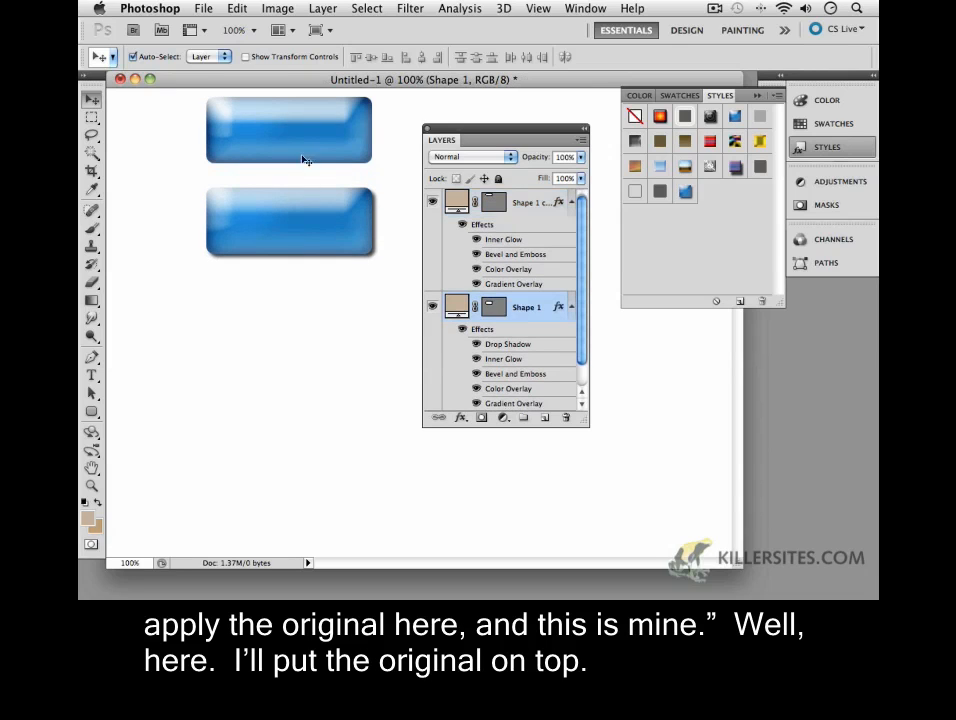
left_click(304, 160)
key("Down")
key("Down")
key("Down")
key("Down")
key("Down")
key("Down")
key("Down")
key("Down")
key("Down")
key("Down")
key("Down")
key("Down")
key("Down")
key("Down")
key("Down")
key("Down")
key("Up")
key("Up")
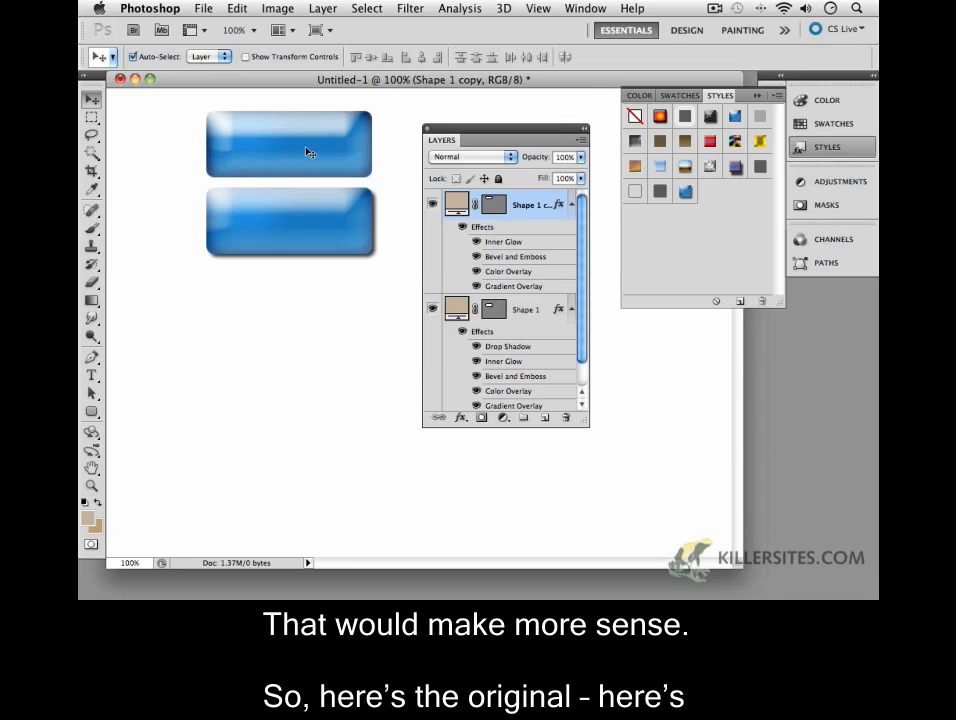
Step: Compare the two buttons by selecting the original-style copy and the customized Shape 1 in turn
left_click(309, 225)
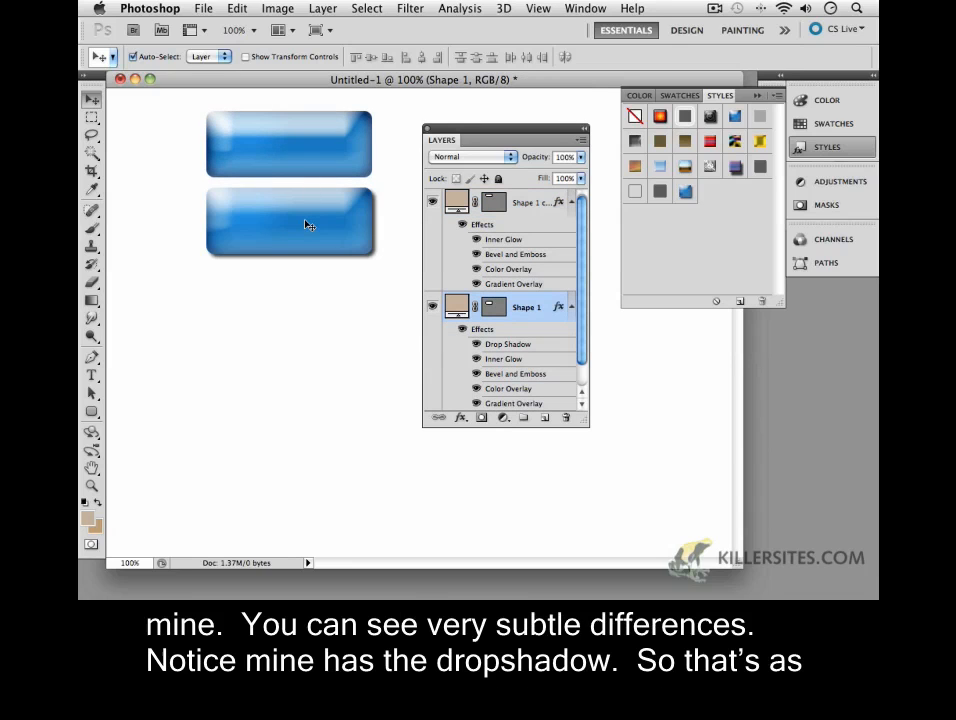
left_click(311, 183)
left_click(307, 164)
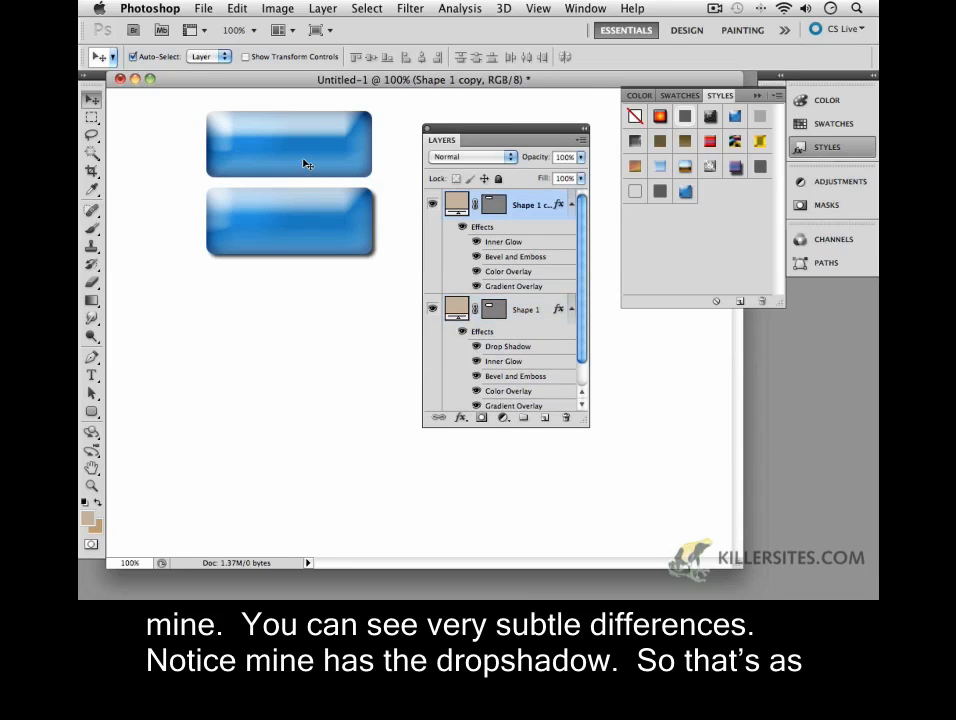
left_click(305, 224)
left_click(307, 160)
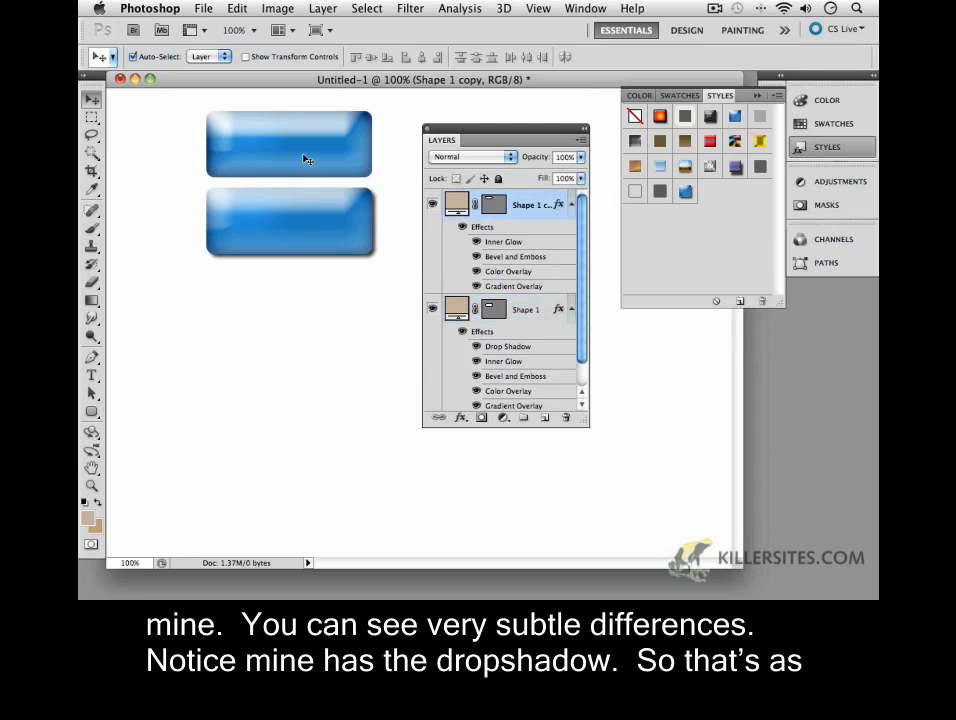
left_click(306, 223)
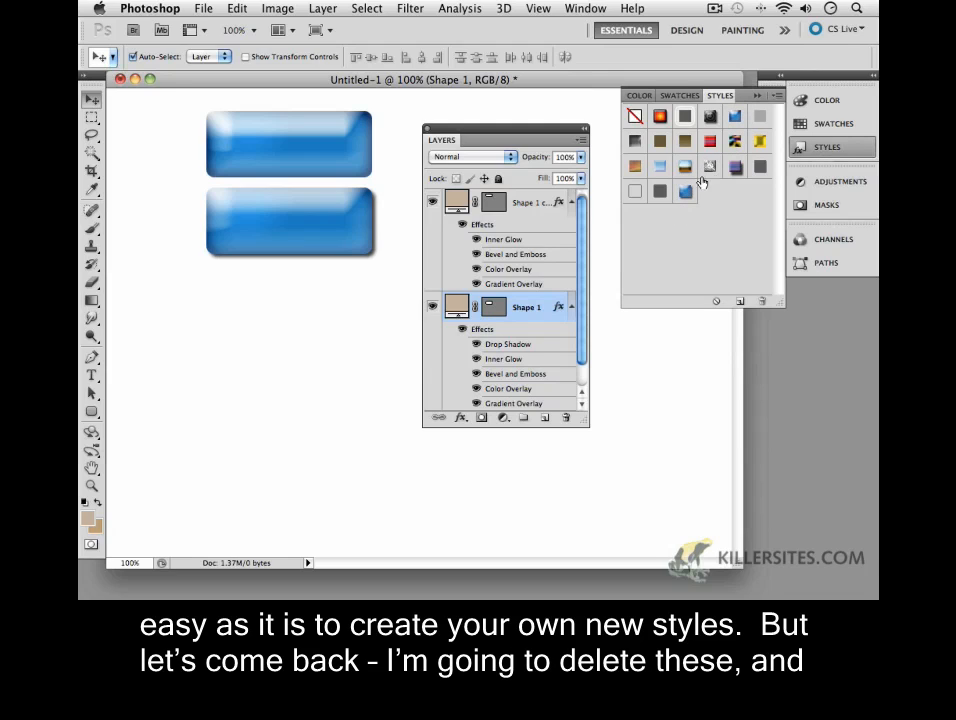
Step: Select both button layers together and delete them, leaving only the Background layer
left_click_drag(190, 96, 258, 210)
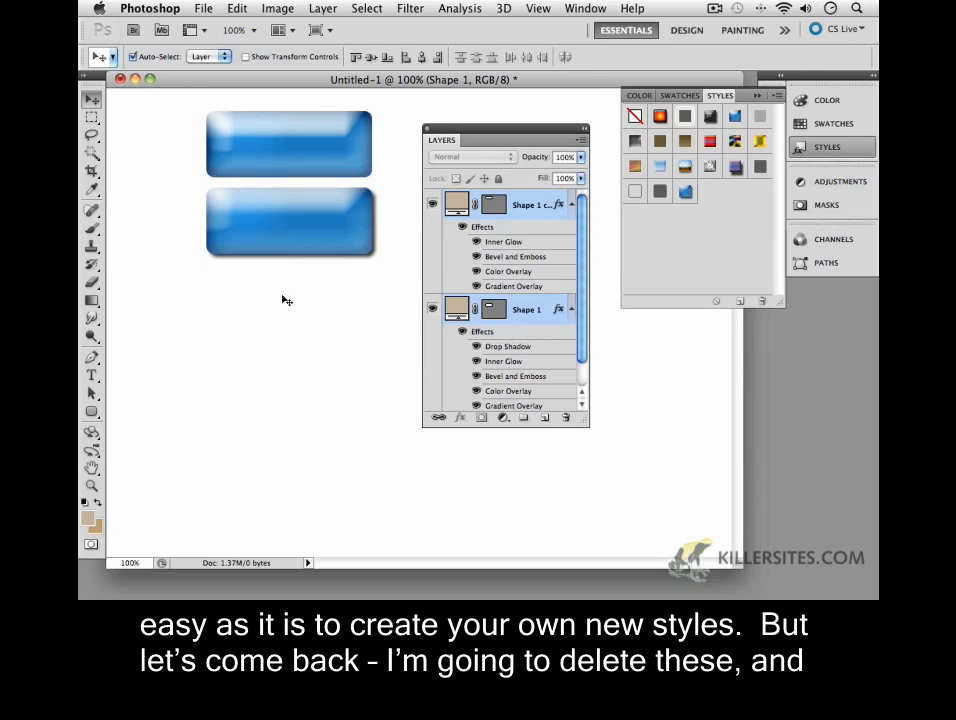
left_click(566, 419)
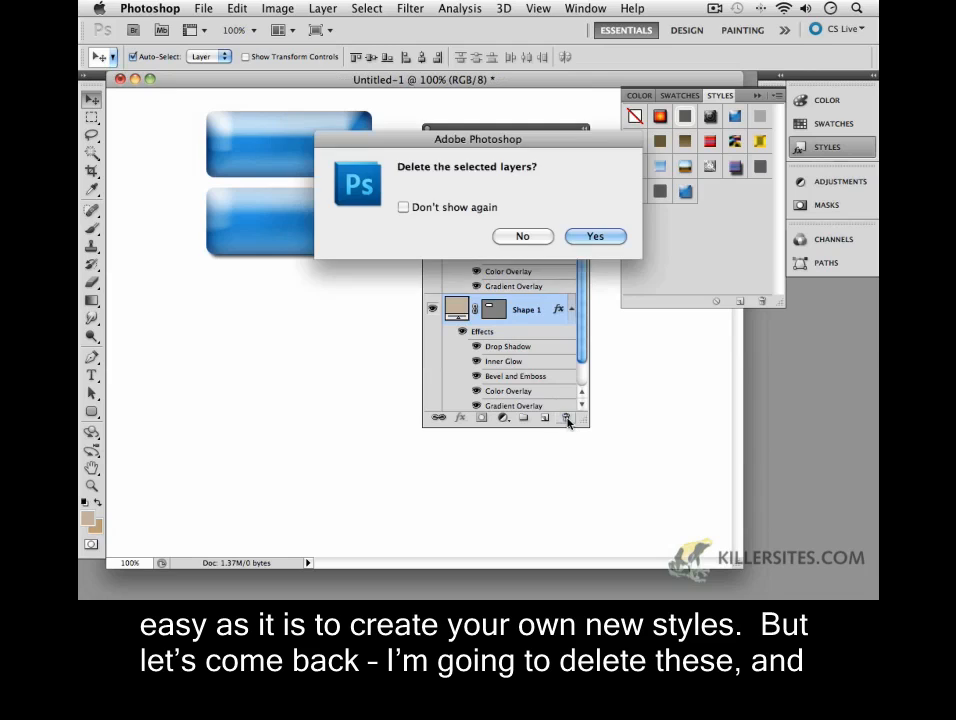
left_click(593, 237)
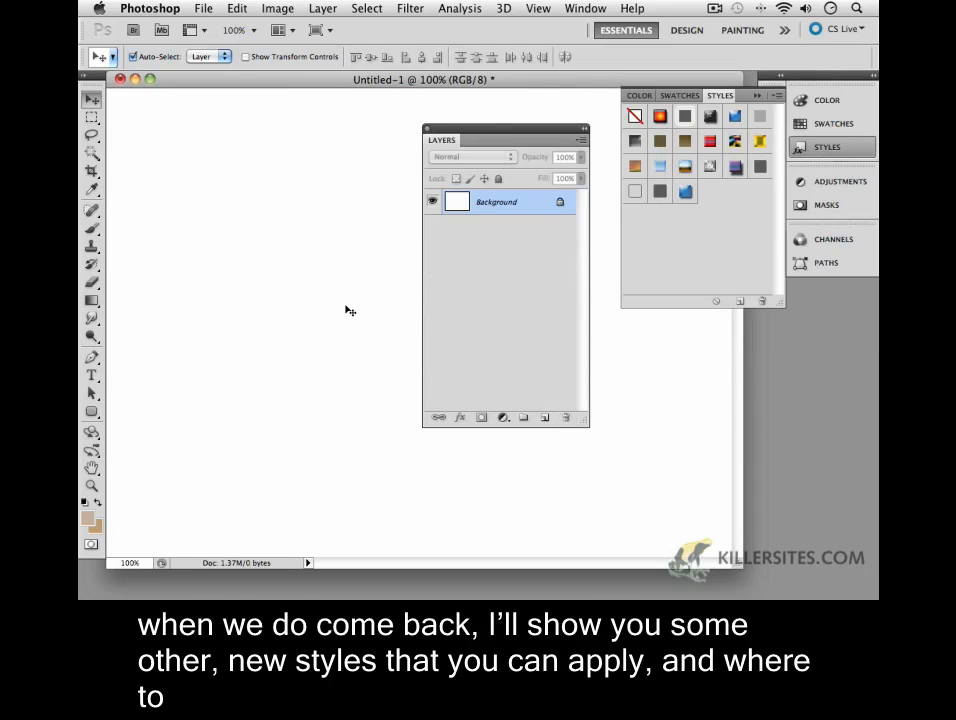